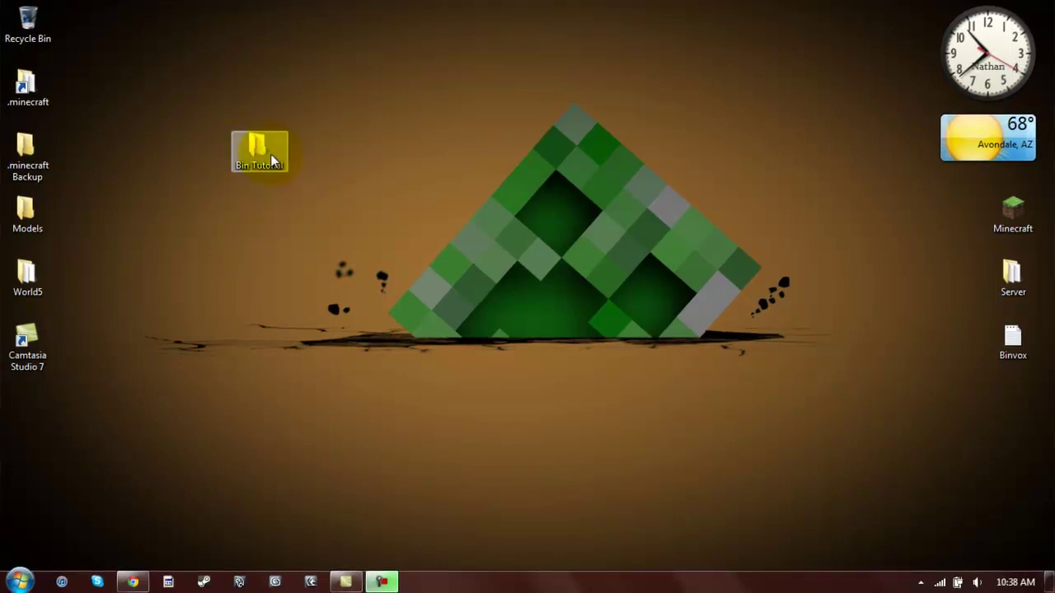
Move the Bin Tutorial folder icon to the middle of the desktop and deselect it.
drag(270, 154, 490, 282)
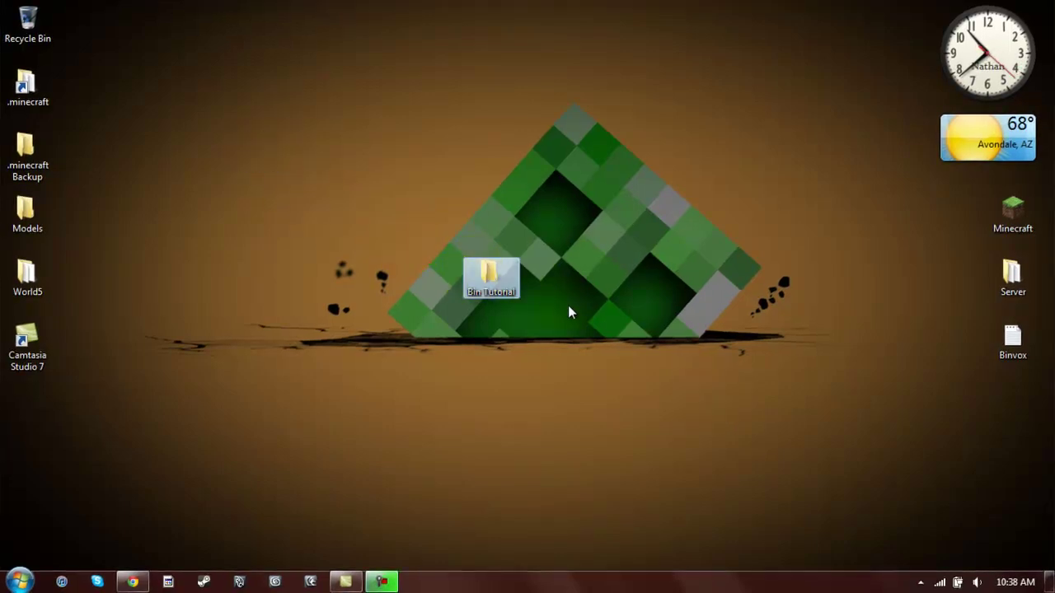
click(568, 306)
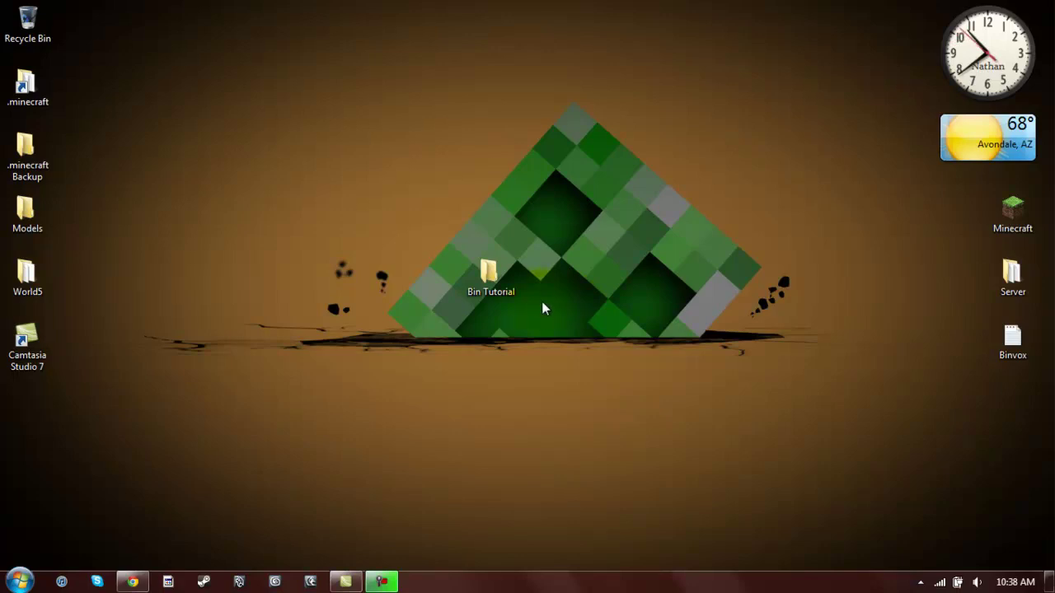
Open the Models and Bin Tutorial folders in side-by-side windows.
double_click(494, 271)
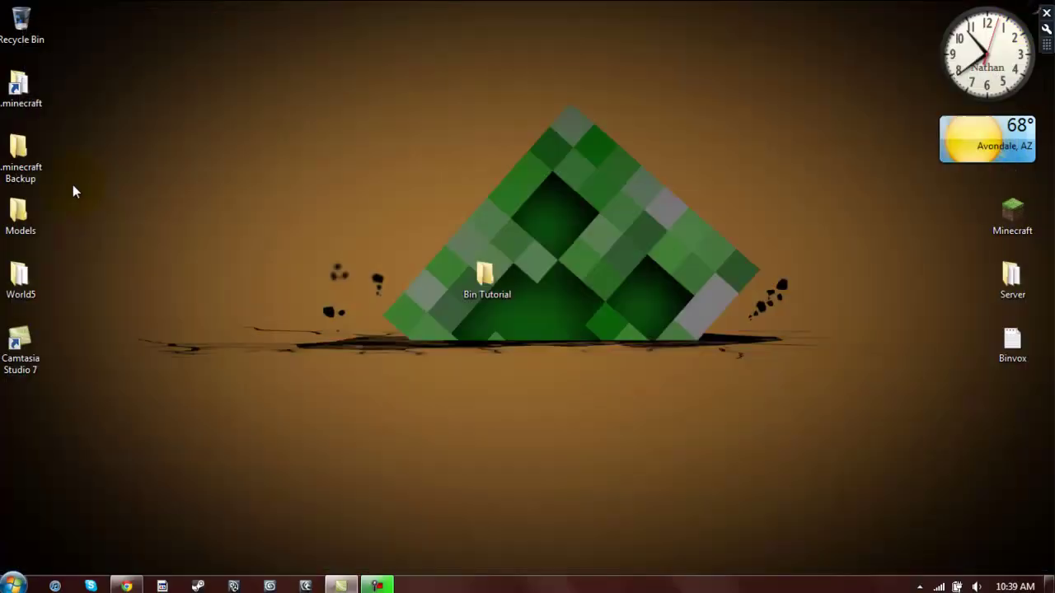
double_click(19, 216)
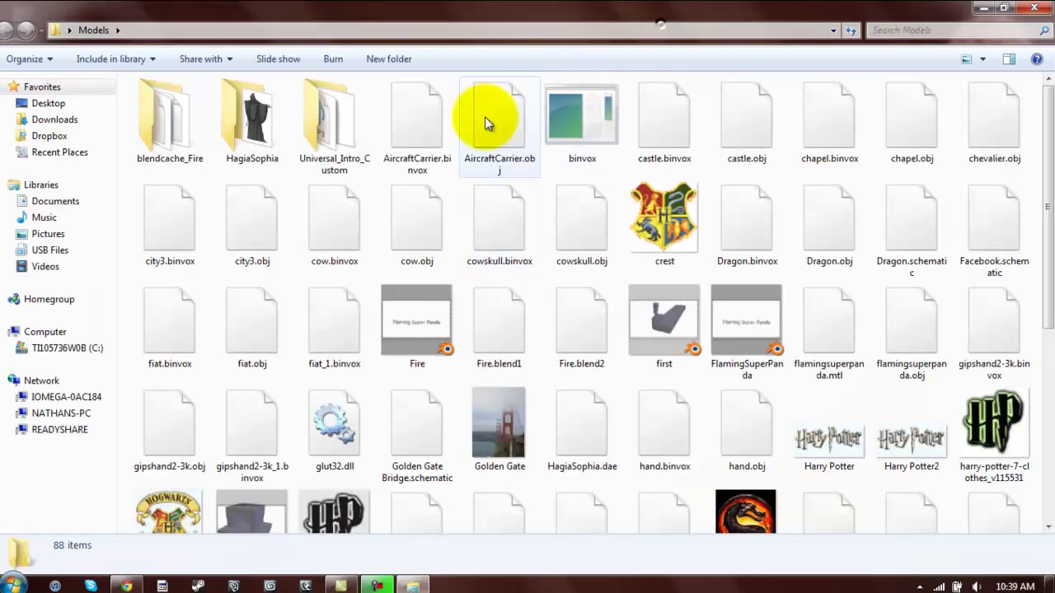
drag(533, 26, 829, 127)
double_click(486, 283)
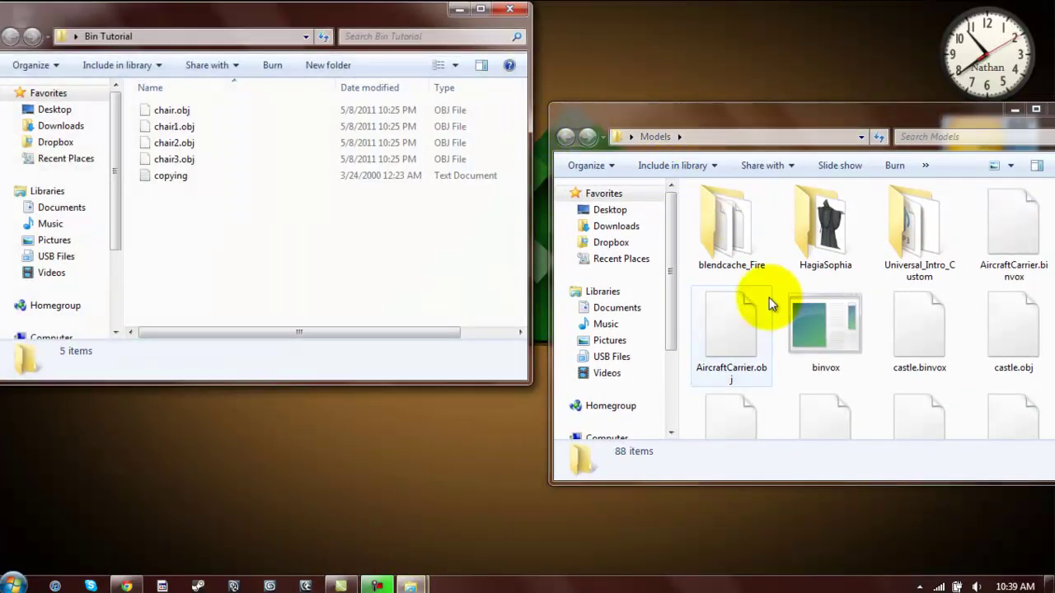
Move binvox and viewvox from Models into the Bin Tutorial folder.
click(820, 323)
drag(544, 340, 371, 283)
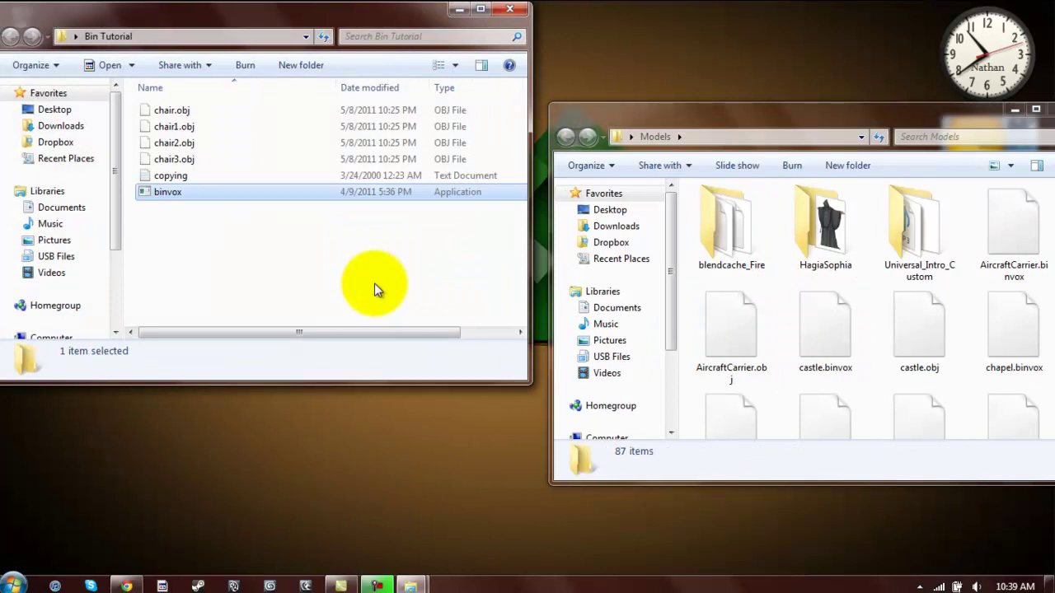
click(1035, 110)
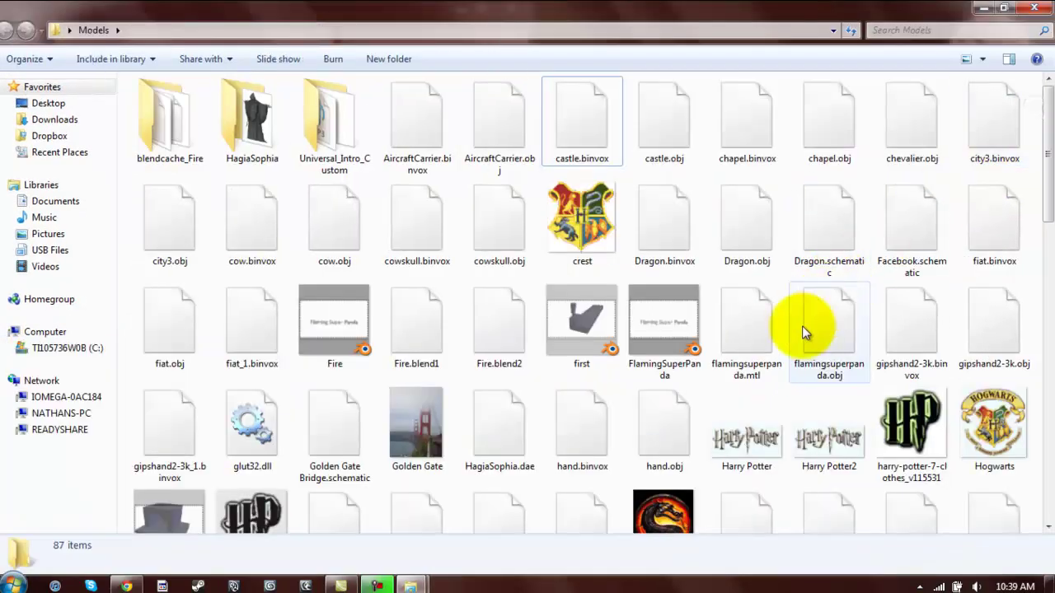
scroll(795, 330, down, 3)
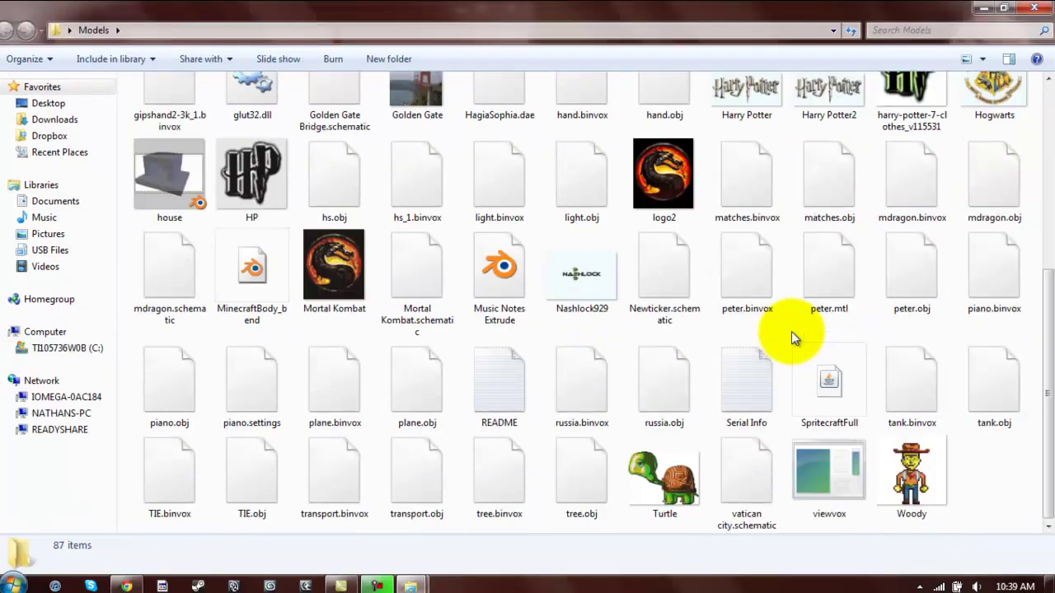
double_click(906, 23)
scroll(932, 308, down, 1)
scroll(933, 308, down, 10)
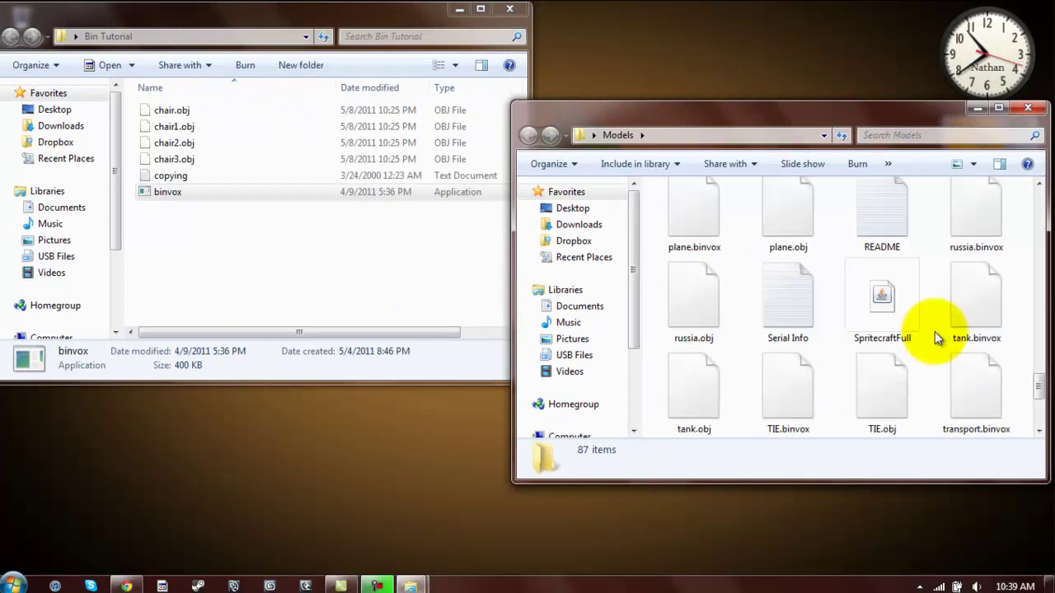
drag(764, 377, 400, 289)
Move glut32.dll into Bin Tutorial and close the Models window.
click(907, 375)
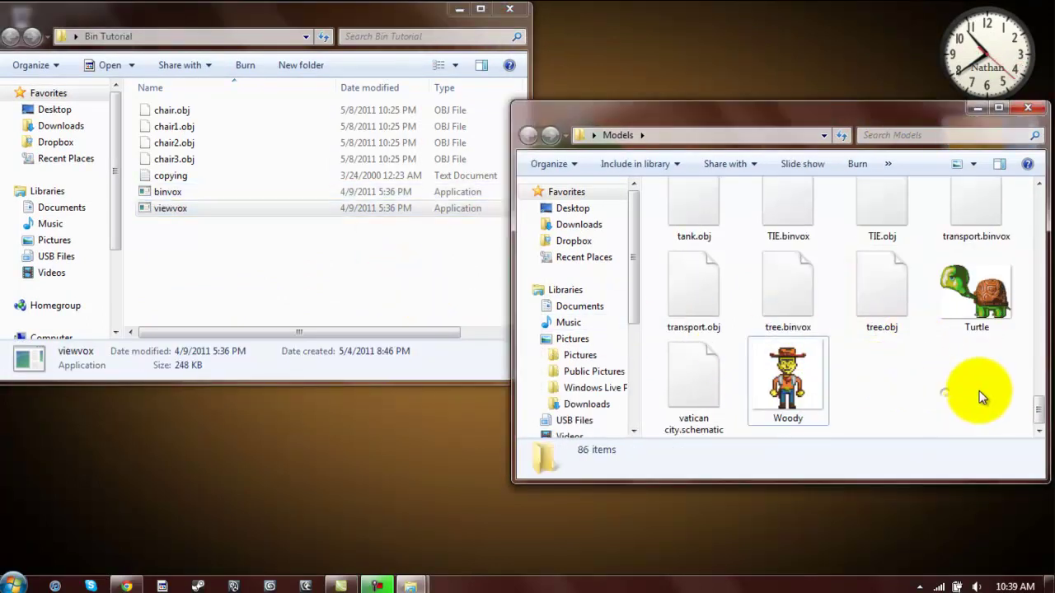
scroll(978, 390, up, 6)
scroll(956, 382, up, 6)
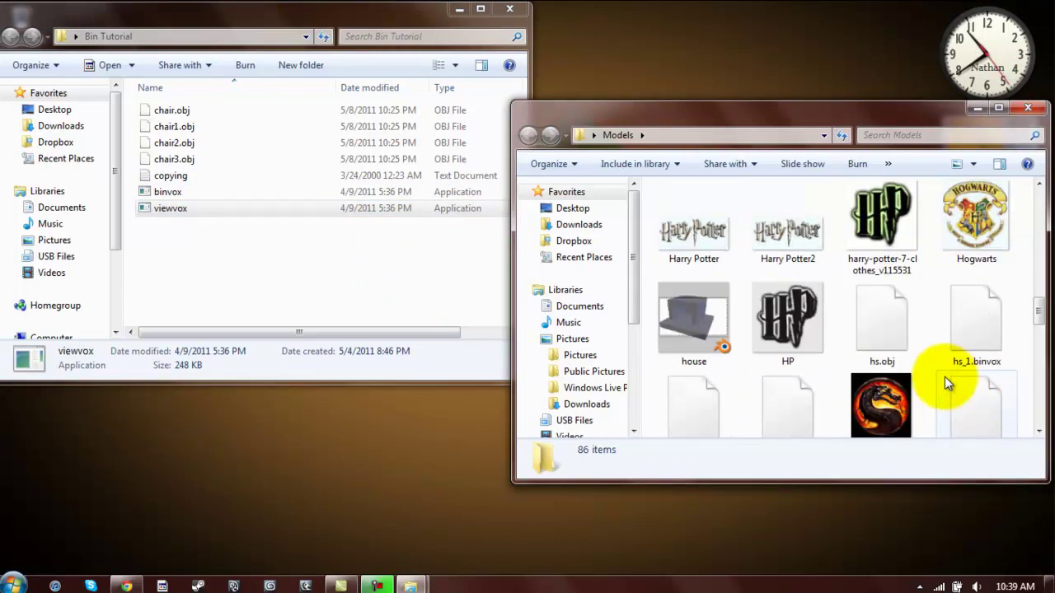
drag(882, 216, 235, 287)
click(1028, 107)
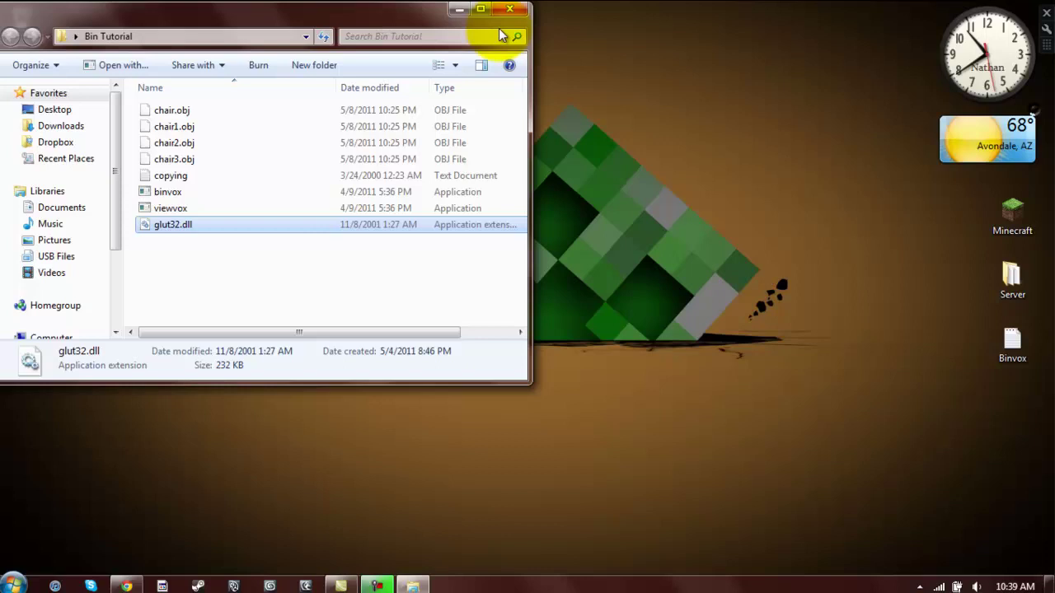
Close Explorer and launch Command Prompt via Run, centred on screen.
click(509, 9)
key(super)
key(super+r)
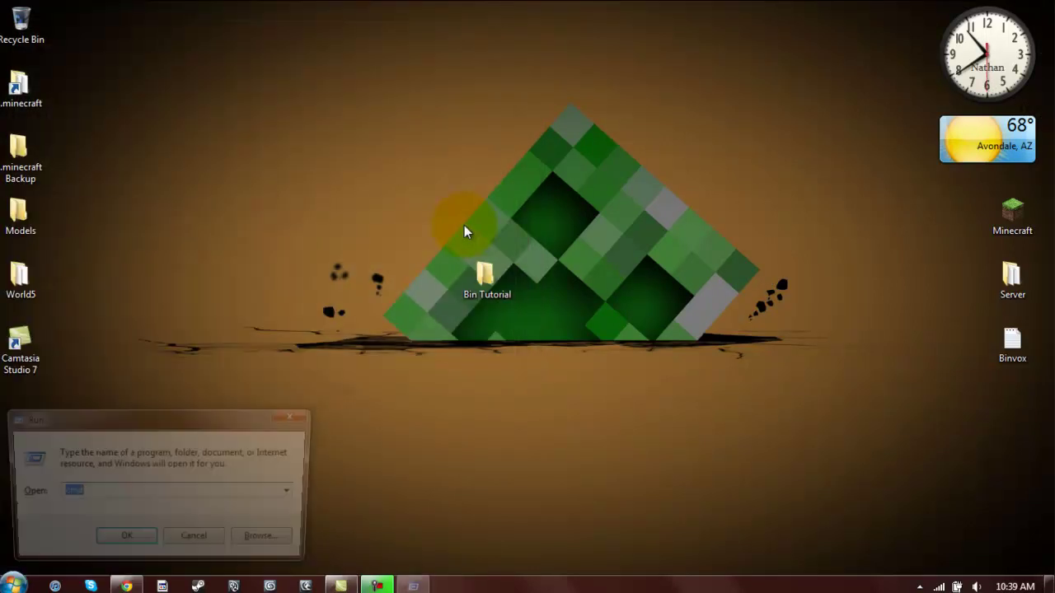
click(128, 543)
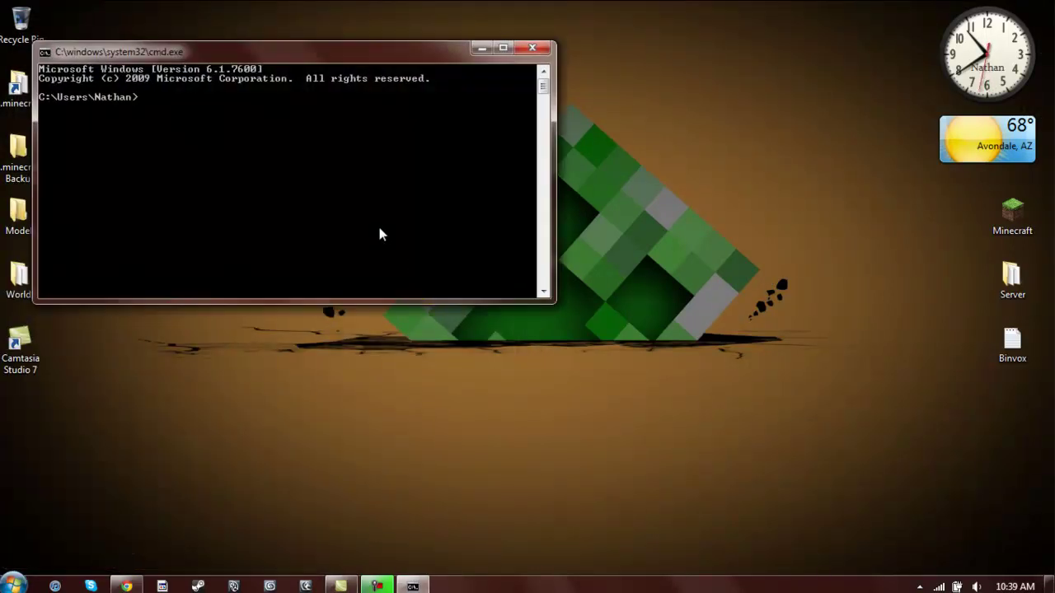
drag(259, 43, 368, 79)
drag(422, 111, 422, 109)
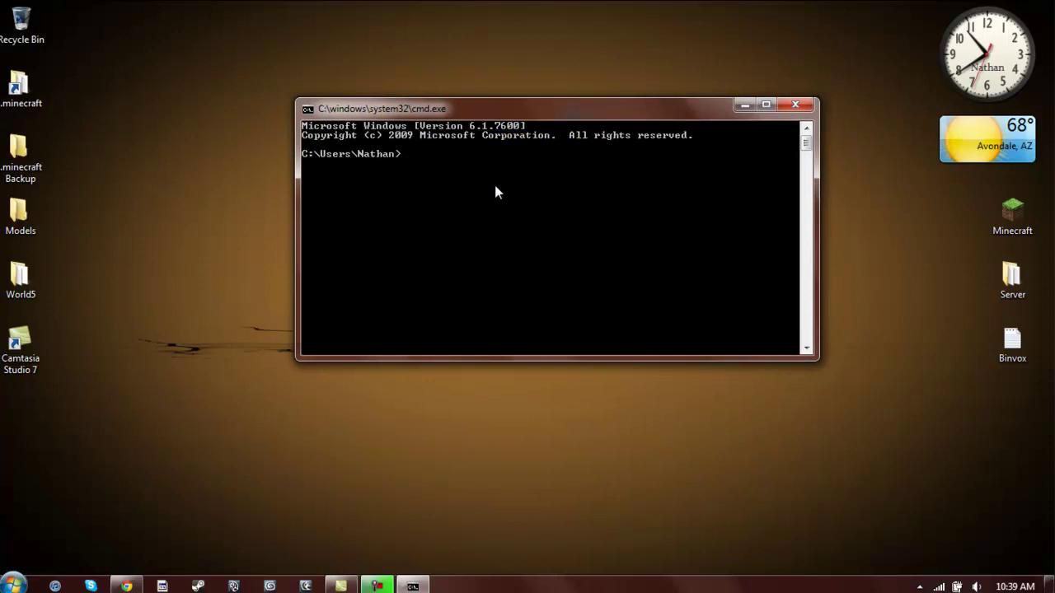
Change into the Desktop\Bin Tutorial folder and enter the command binvox chair.obj.
text(cd C:\)
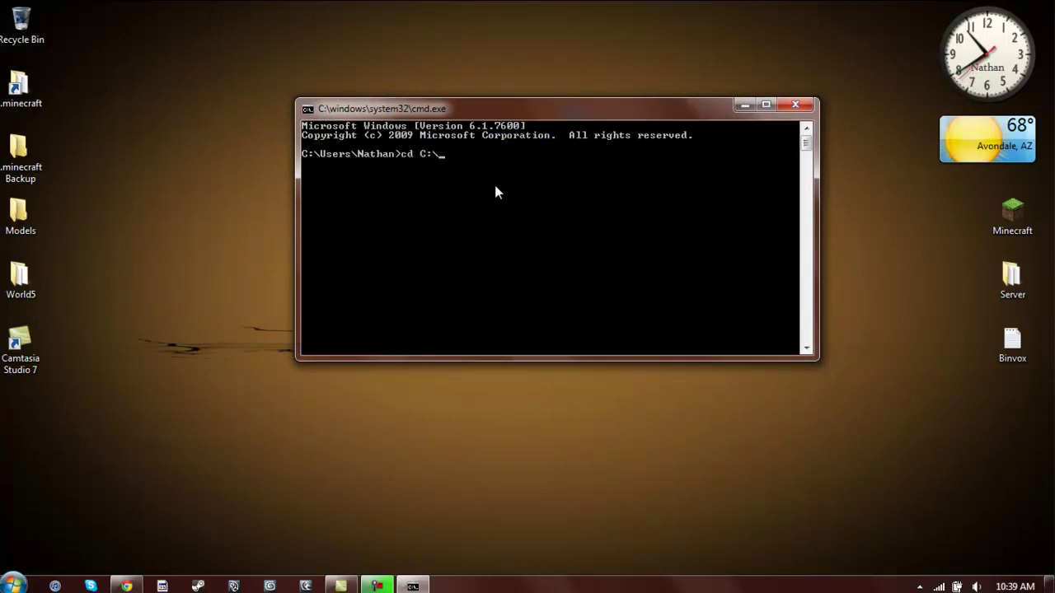
text(\Users\Nathan\Desktop)
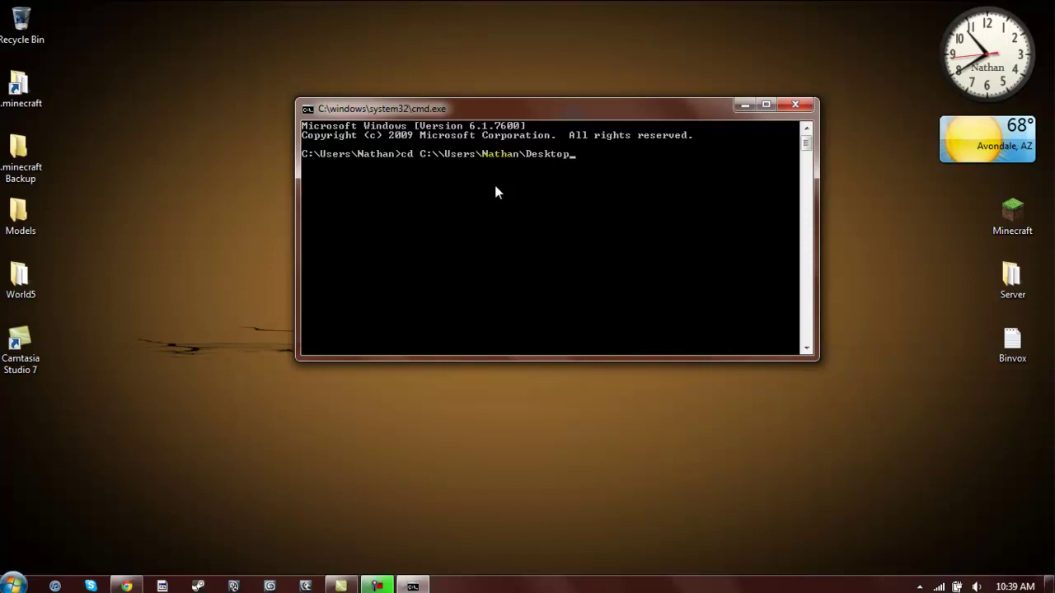
text(\Bin Tutorial)
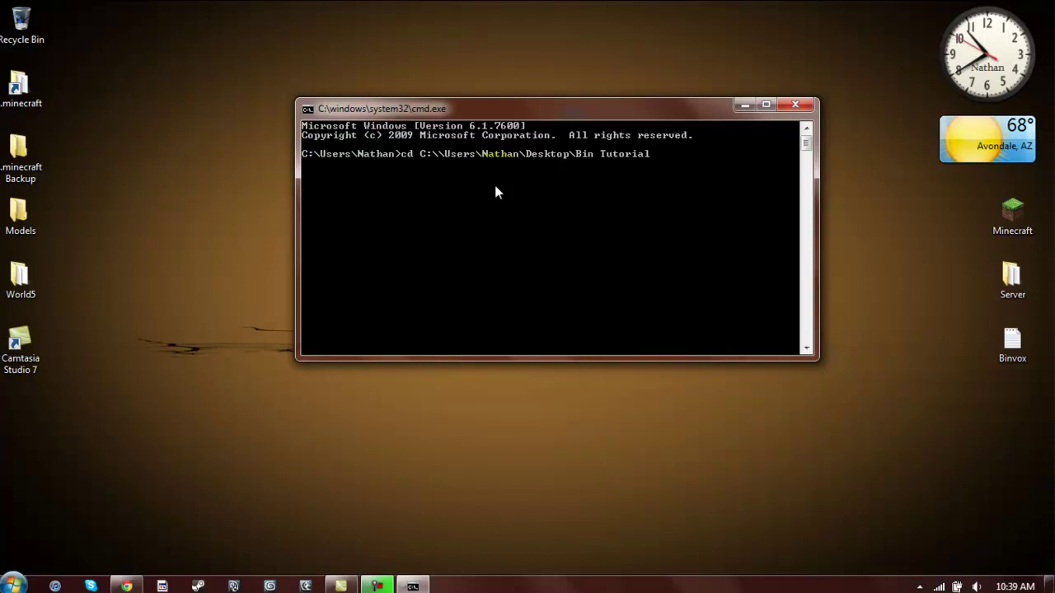
key(Return)
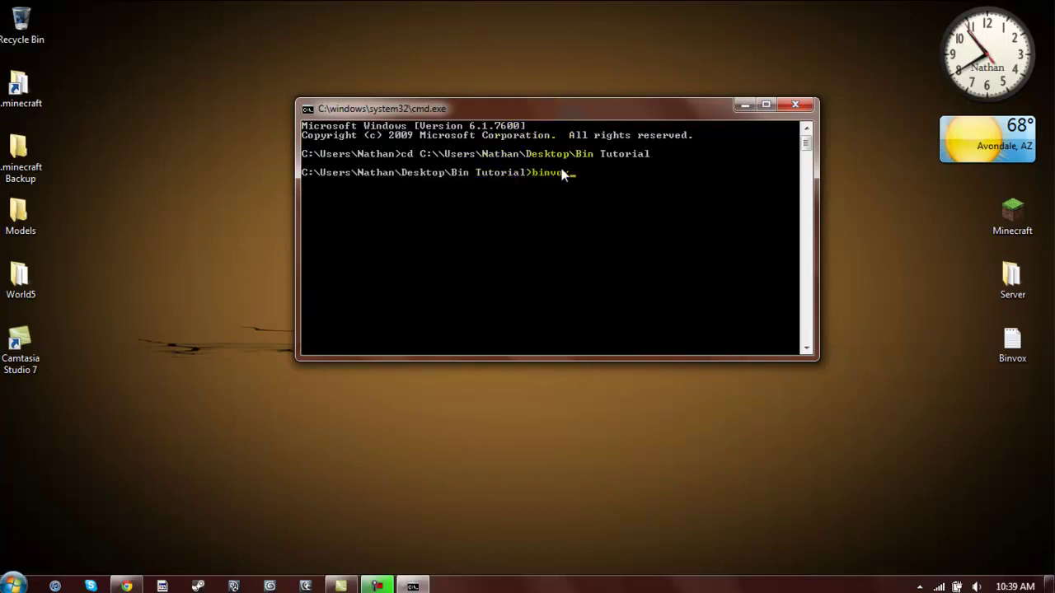
text(binvox chair.obj)
Run binvox on chair.obj until it writes chair.binvox (291042 bytes).
key(Return)
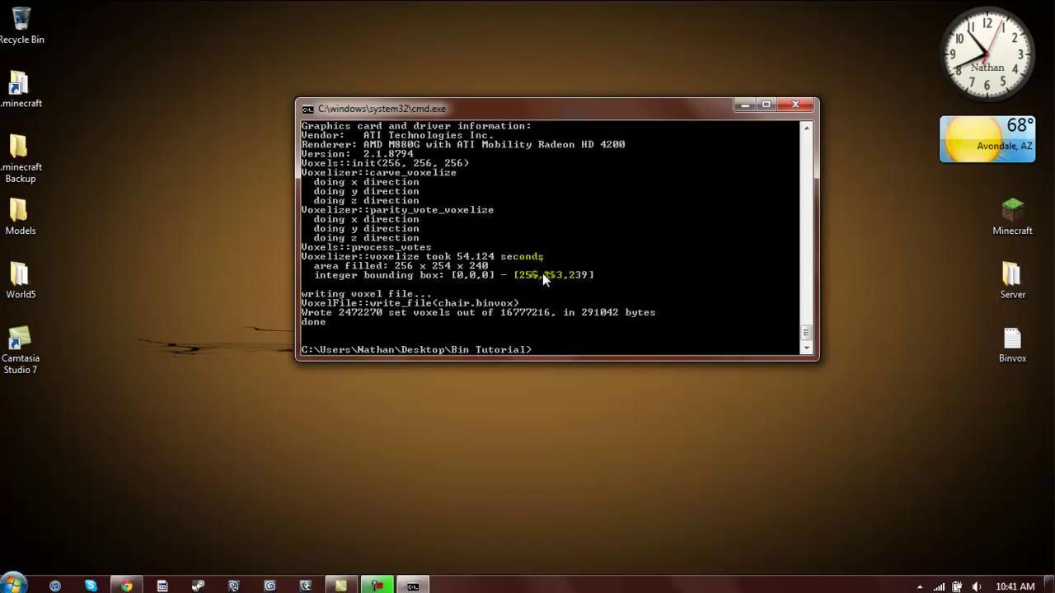
Open chair.binvox in viewvox, rotate the voxel chair to face its seat, then close the viewer.
text(viewvox)
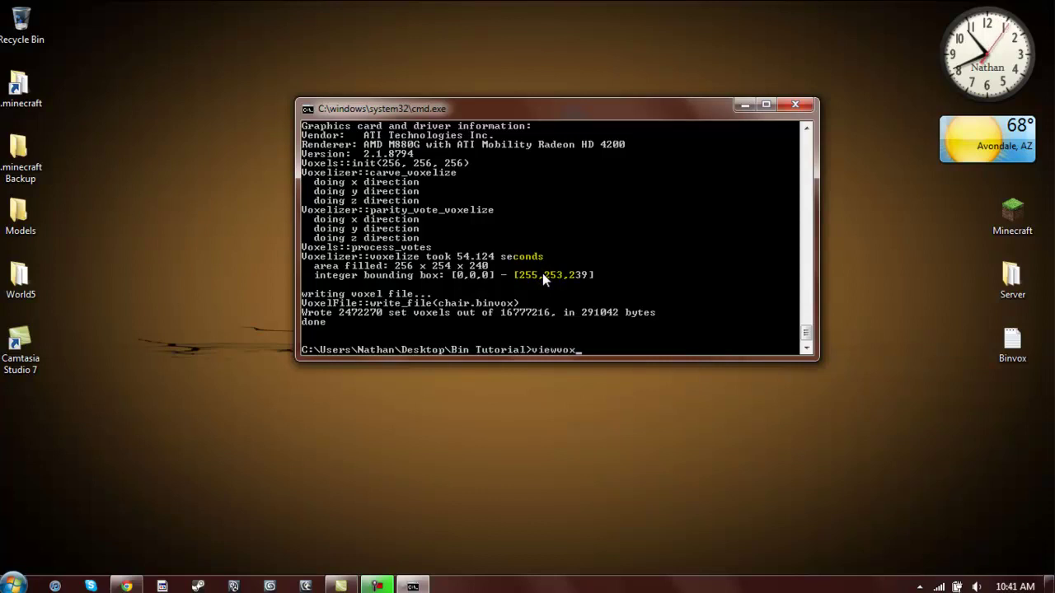
text( chair.binvo)
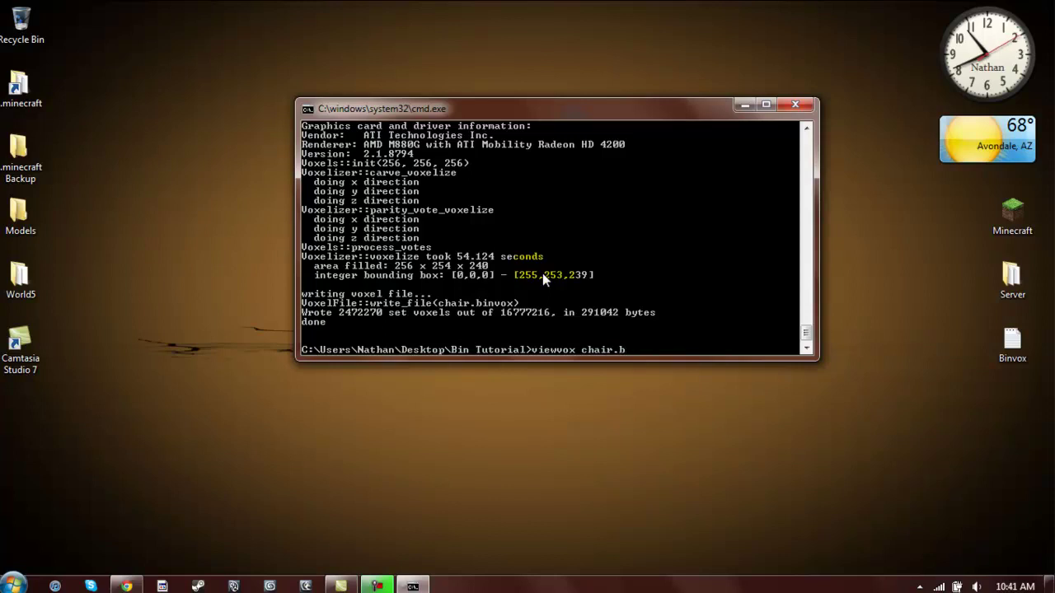
text(x)
key(Return)
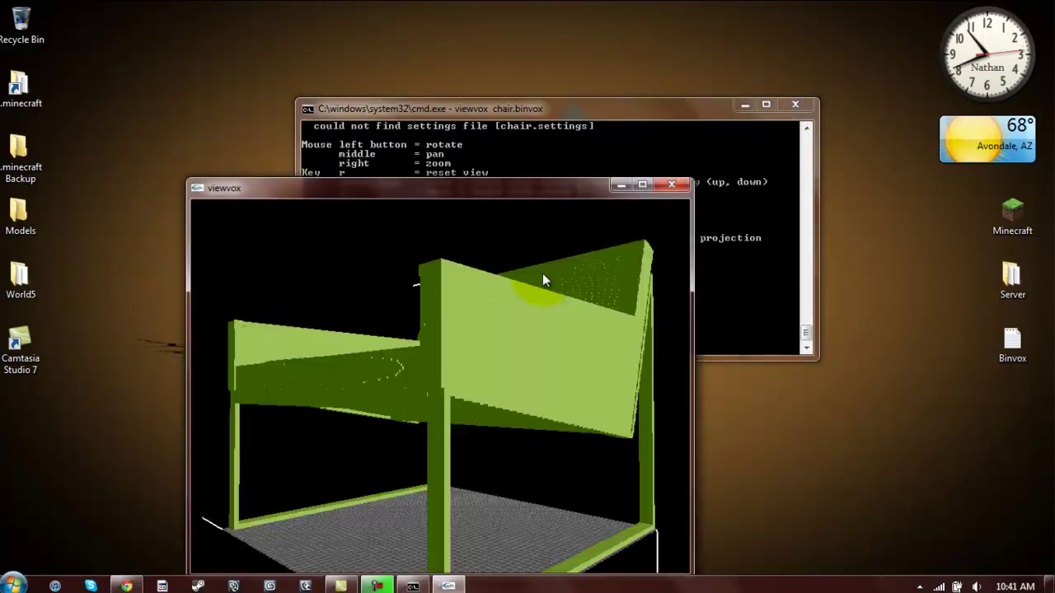
drag(508, 199, 537, 120)
drag(419, 294, 582, 213)
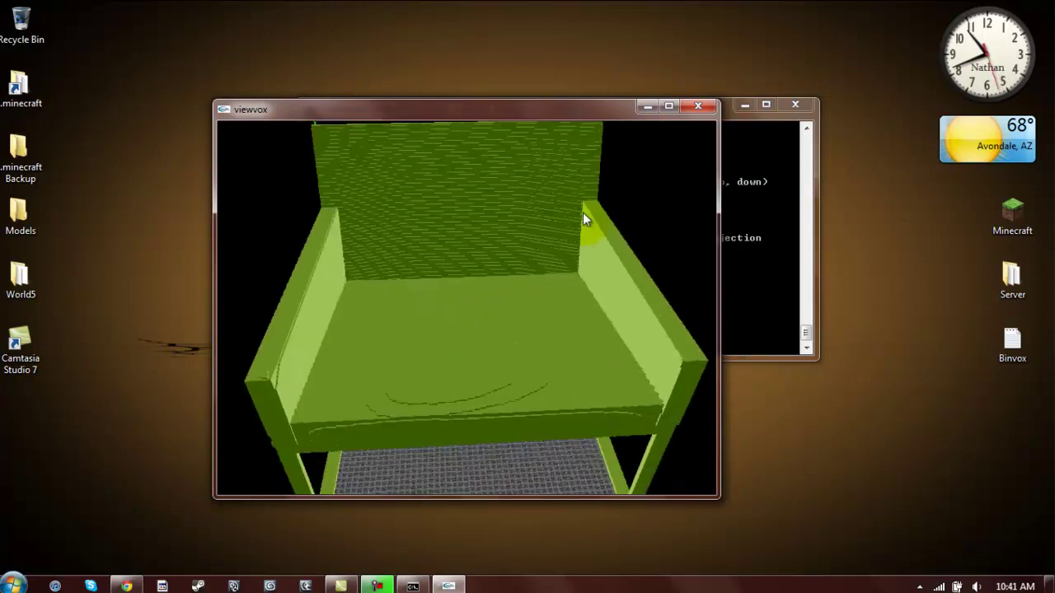
click(691, 112)
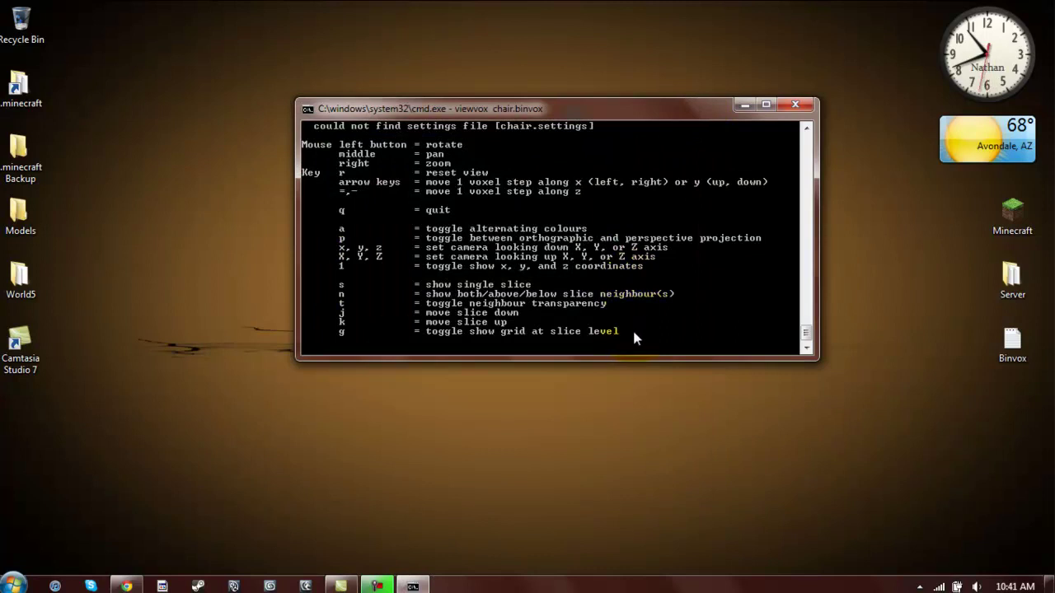
Open a new Command Prompt and change into the Desktop\Bin Tutorial folder.
click(794, 102)
key(super+r)
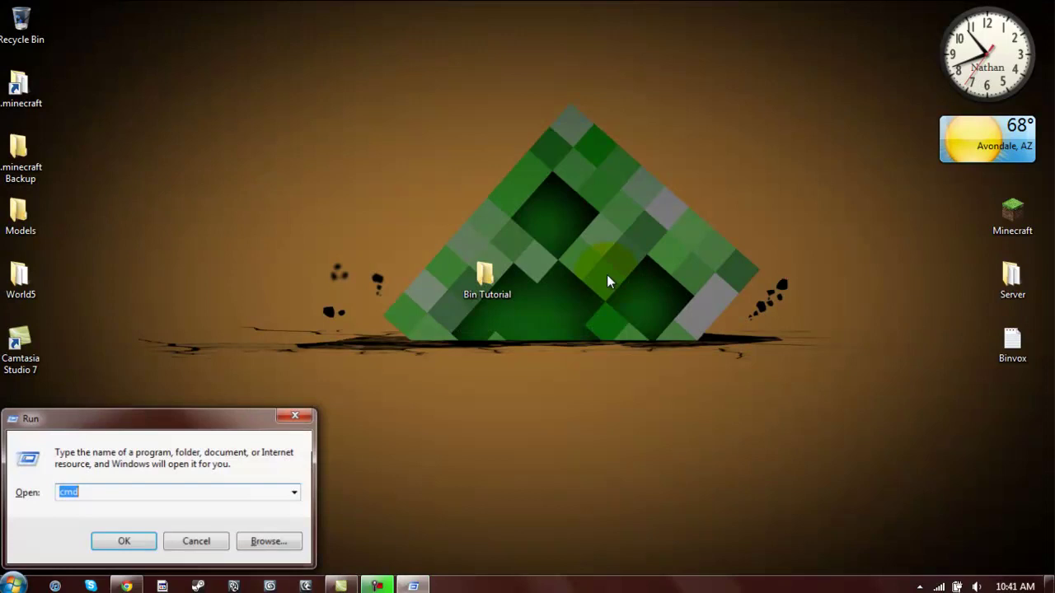
click(123, 542)
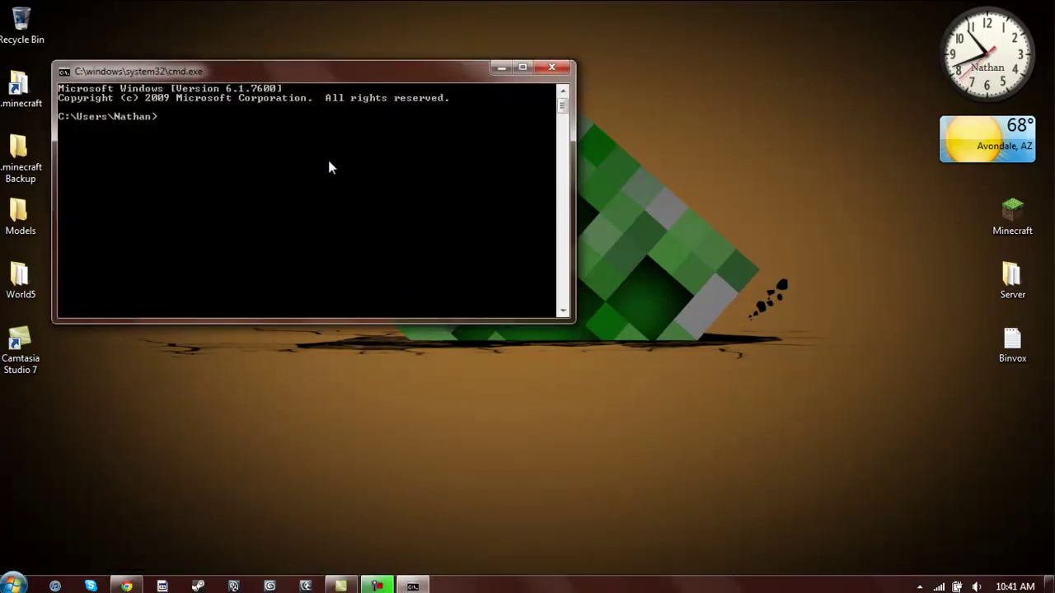
text(cd C:\\User)
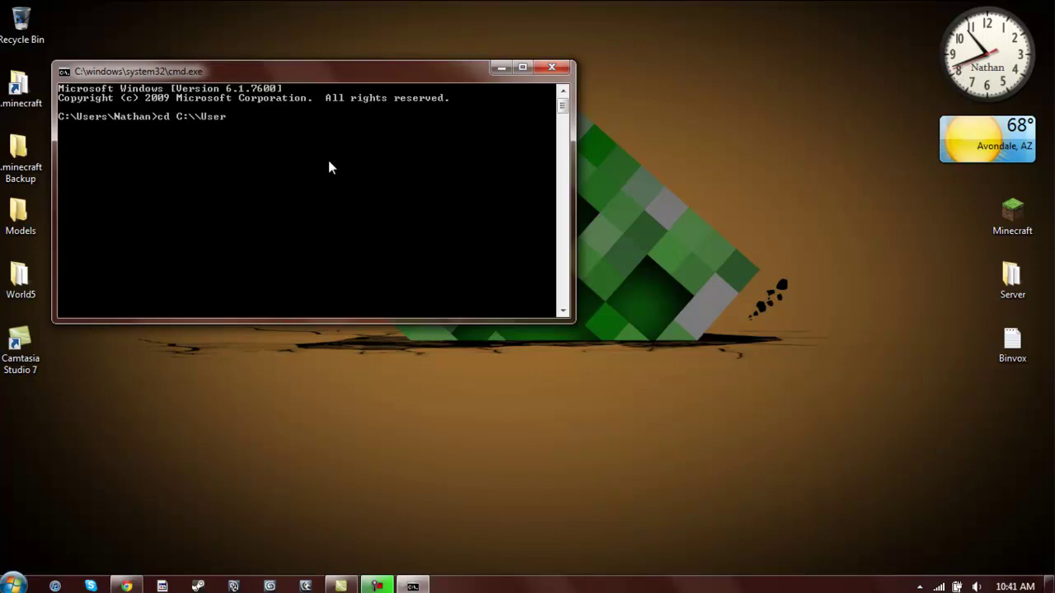
text(s\Nathan)
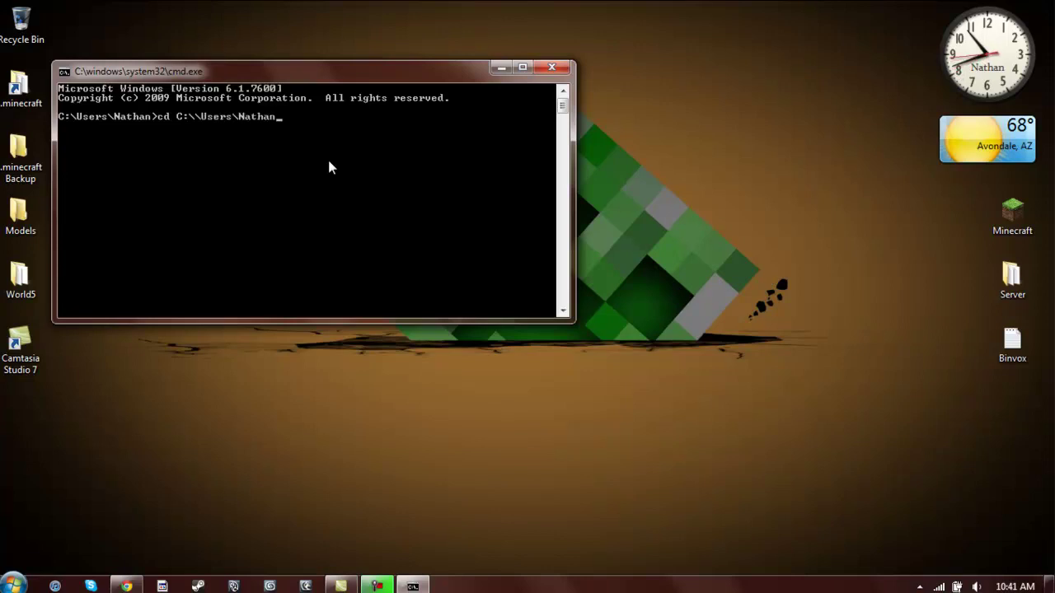
text(\Desktop)
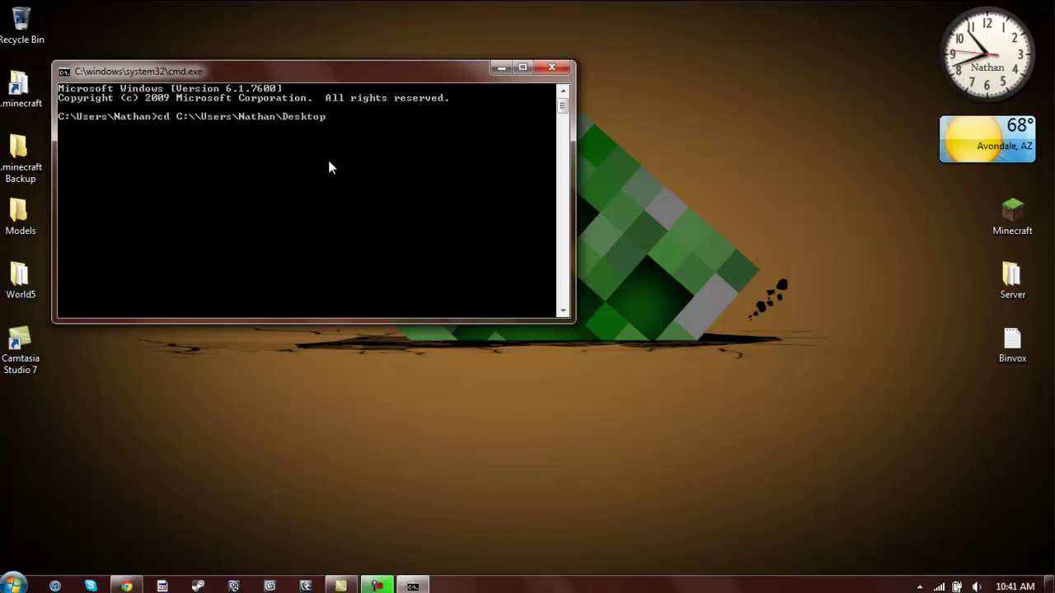
text(\Nin)
key(BackSpace)
key(BackSpace)
key(BackSpace)
key(BackSpace)
text(Bin Tutorial)
key(Return)
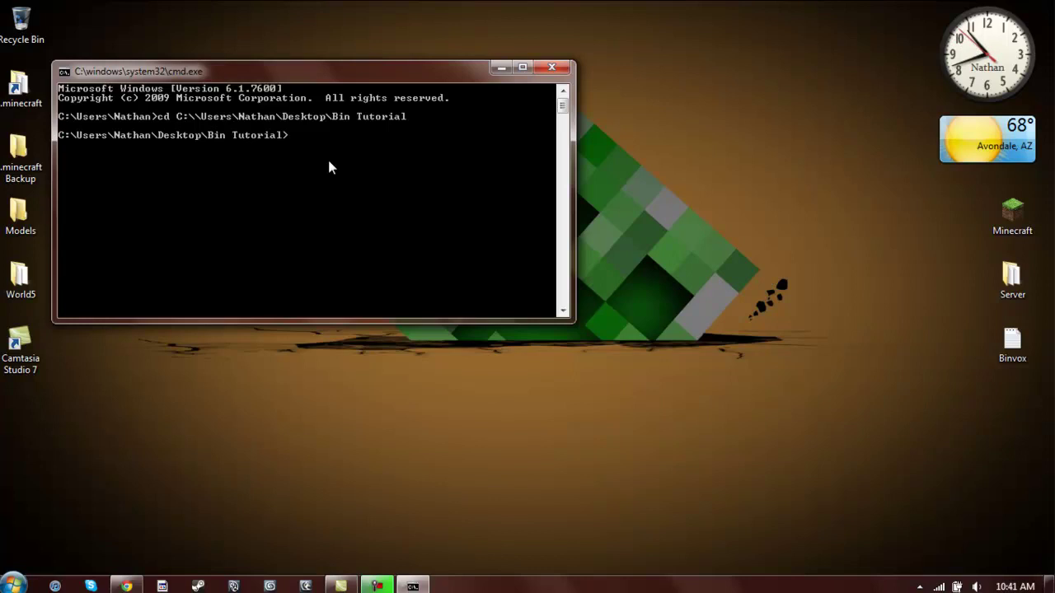
Voxelize chair1.obj with binvox -d 64 -c, producing chair1.binvox.
text(binvox c)
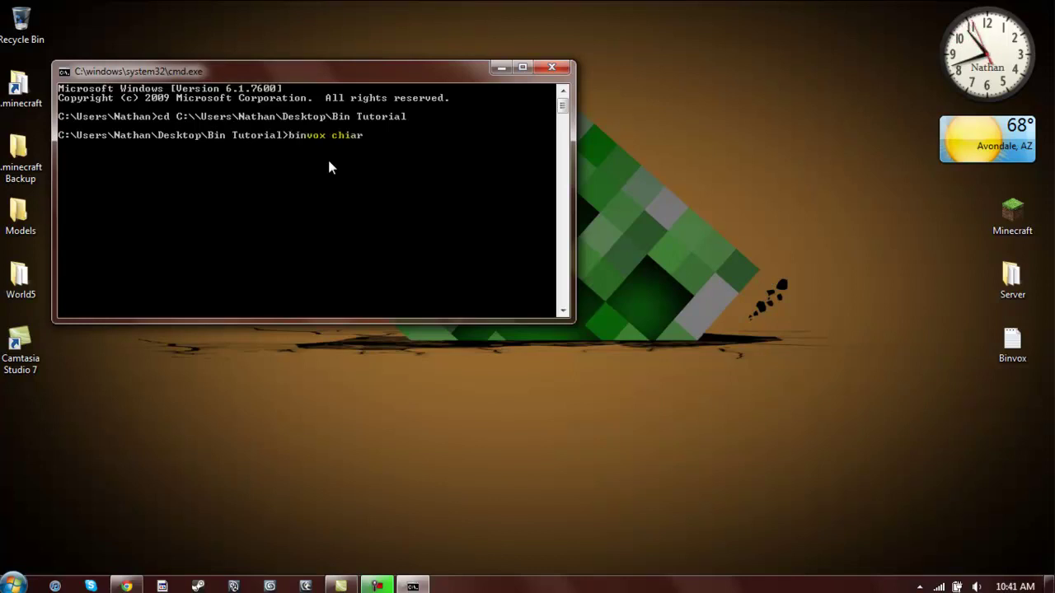
text(hiar)
key(BackSpace)
key(BackSpace)
key(BackSpace)
text(air)
key(BackSpace)
text(1.o)
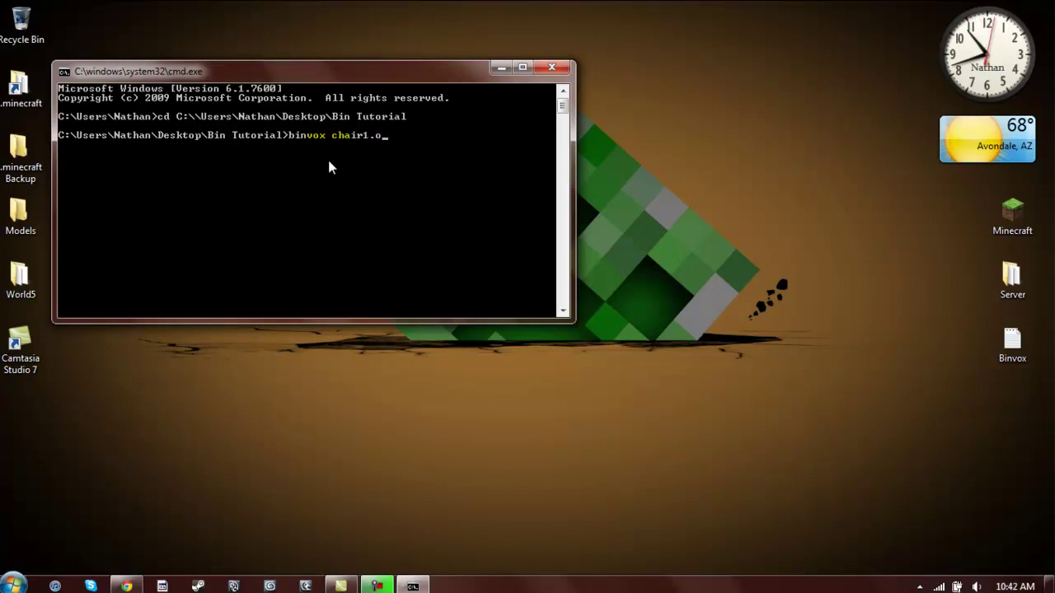
text(bj)
key(BackSpace)
key(BackSpace)
text(bj -d)
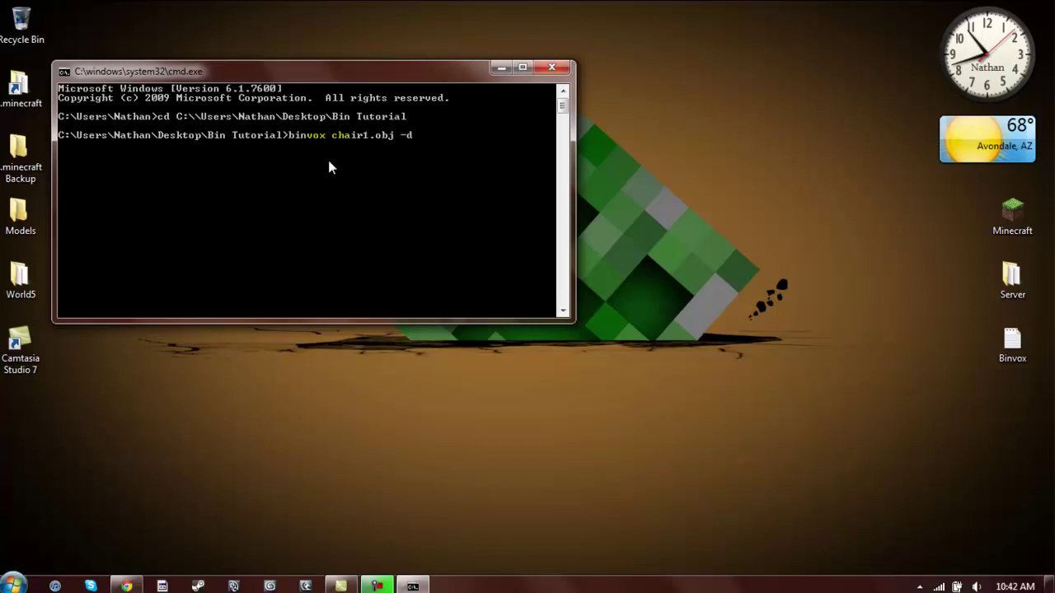
text( 64 -c)
key(Return)
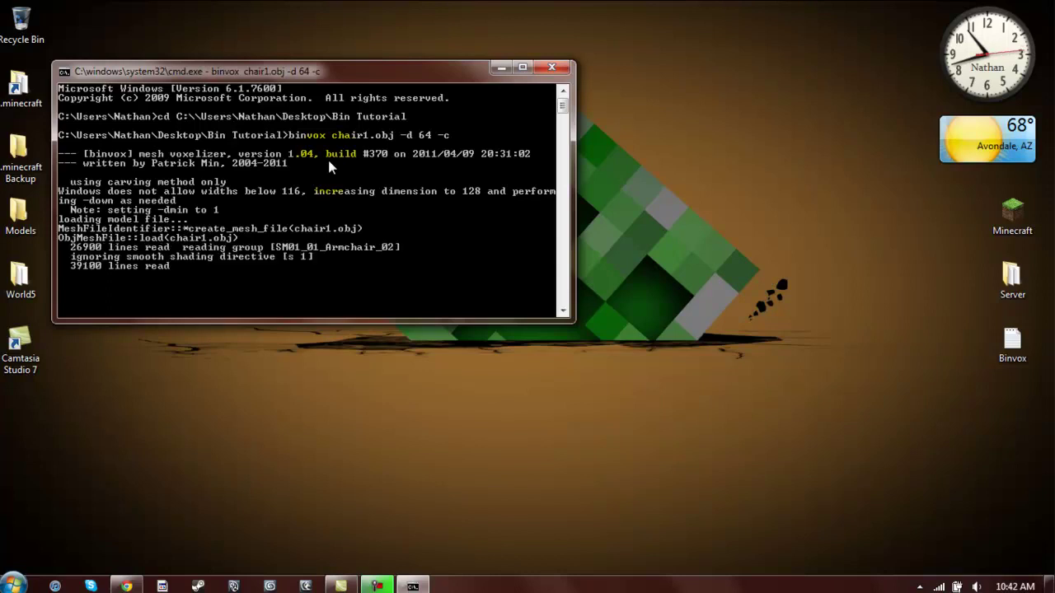
drag(312, 69, 521, 104)
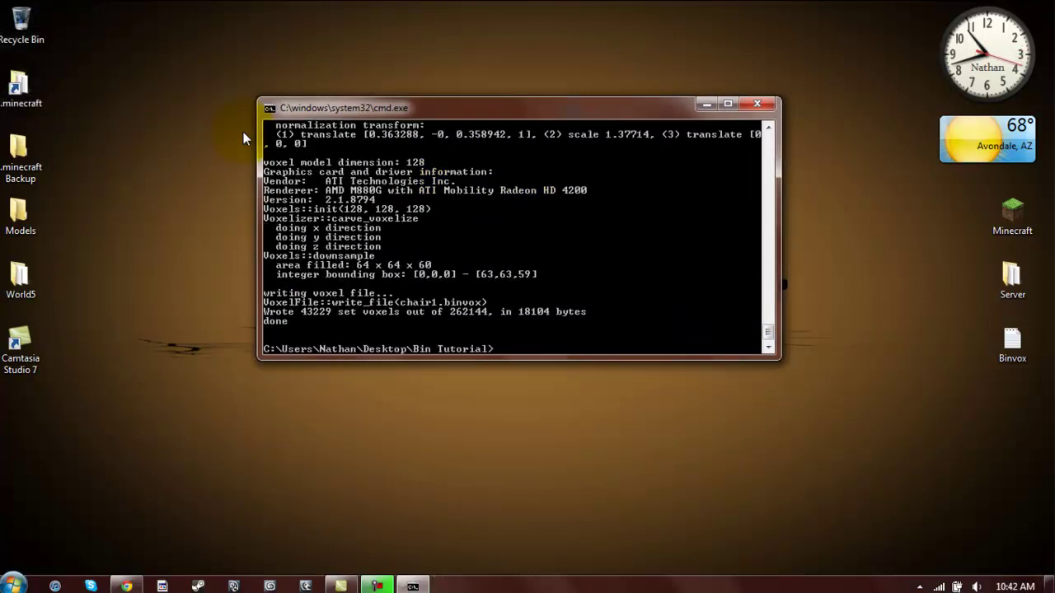
Enter the command viewvox chair1.binvox.
text(viewvox binvox)
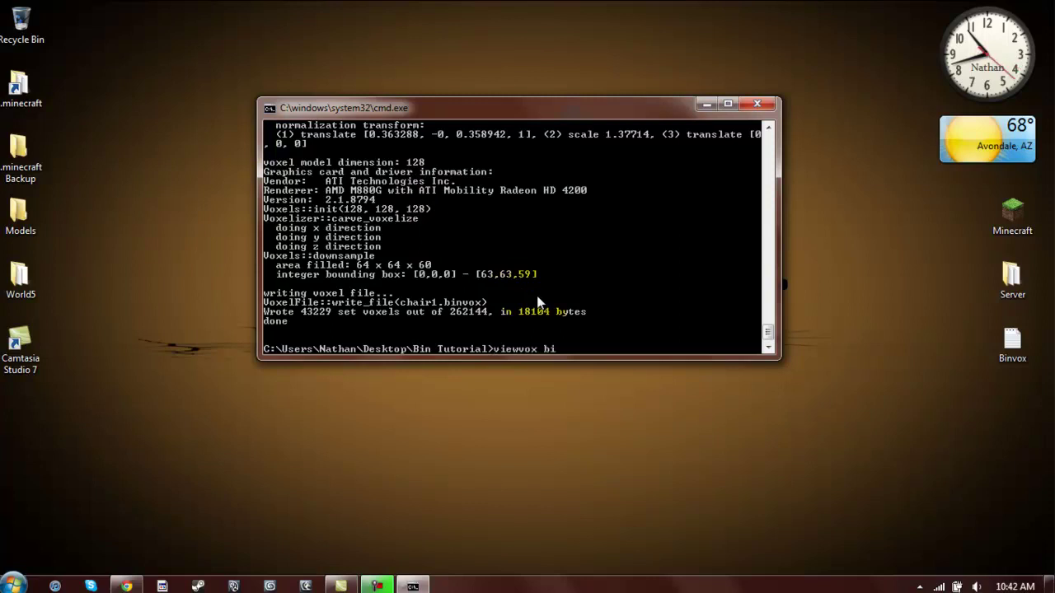
key(BackSpace)
key(BackSpace)
key(BackSpace)
key(BackSpace)
key(BackSpace)
key(BackSpace)
text(chair1.binvox)
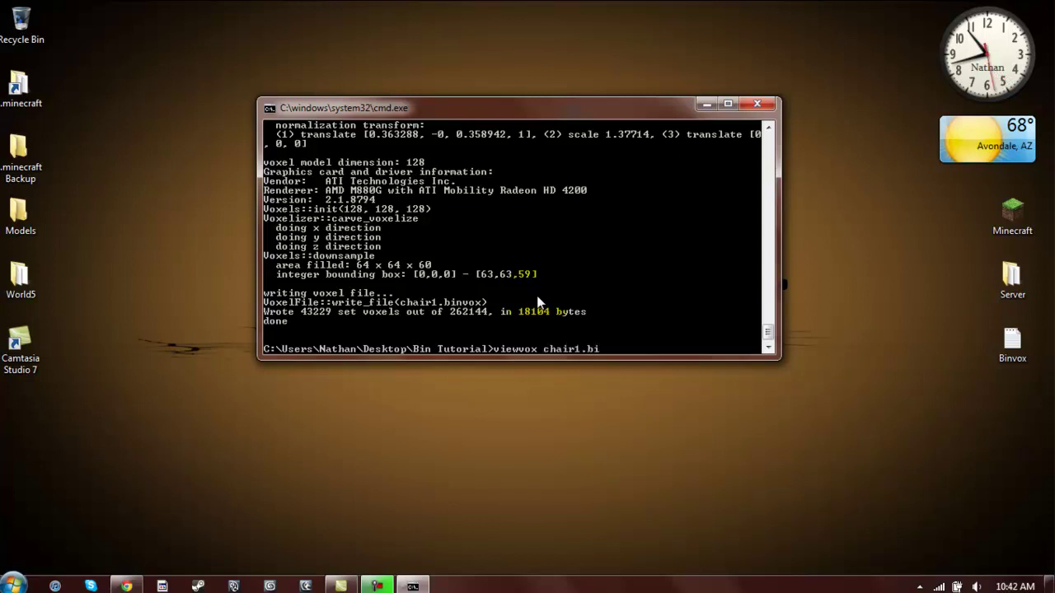
Open chair1.binvox in viewvox, rotate it, and colour voxels alternating orange and green.
key(Return)
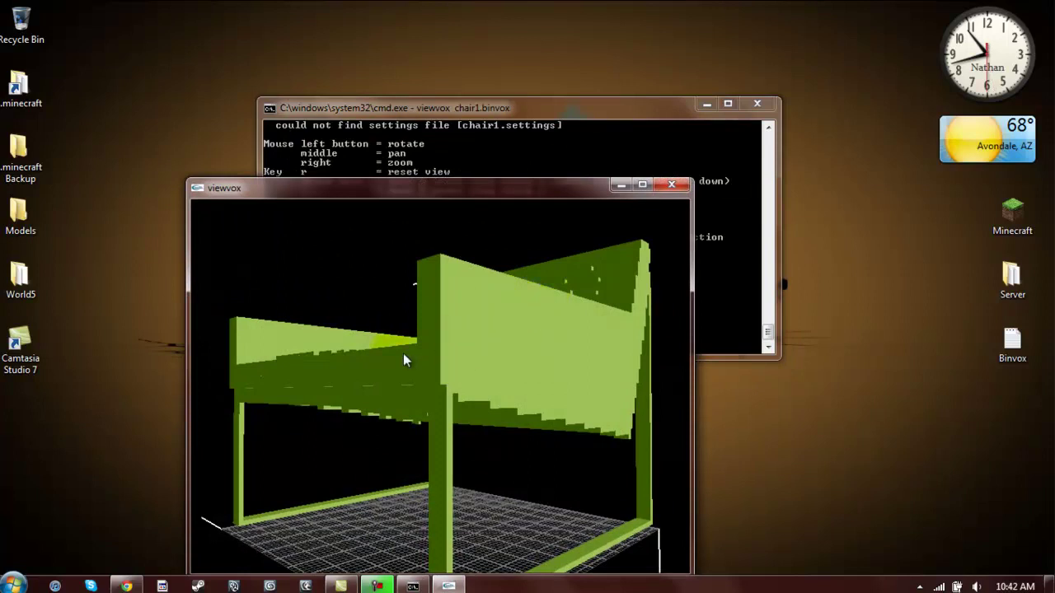
drag(365, 347, 391, 398)
key(a)
Show single horizontal slices, step through them with Down and j, rotate, then close viewvox.
key(s)
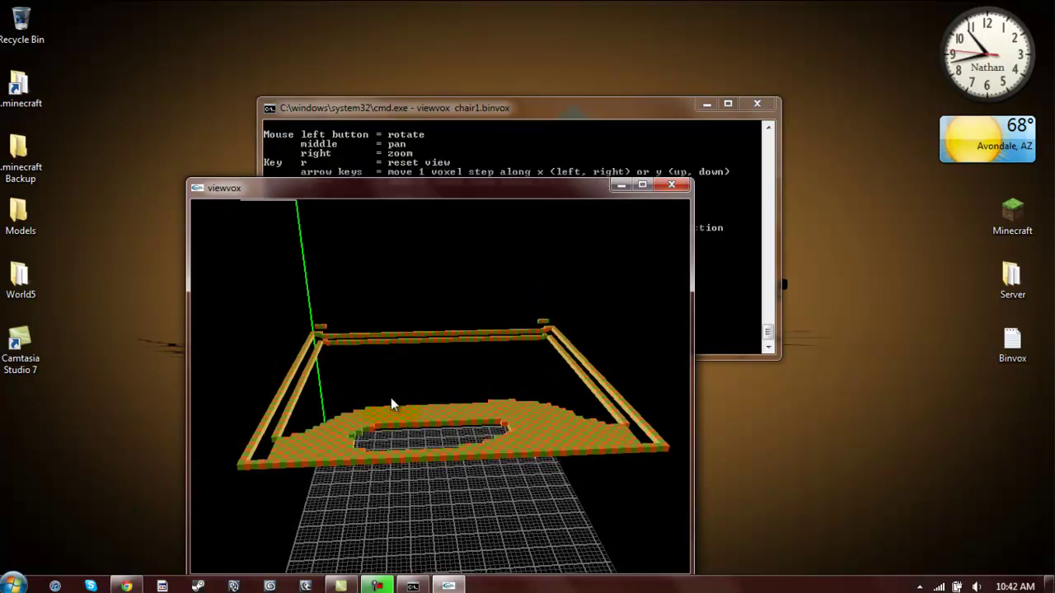
key(Down)
key(Down)
key(Down)
key(Down)
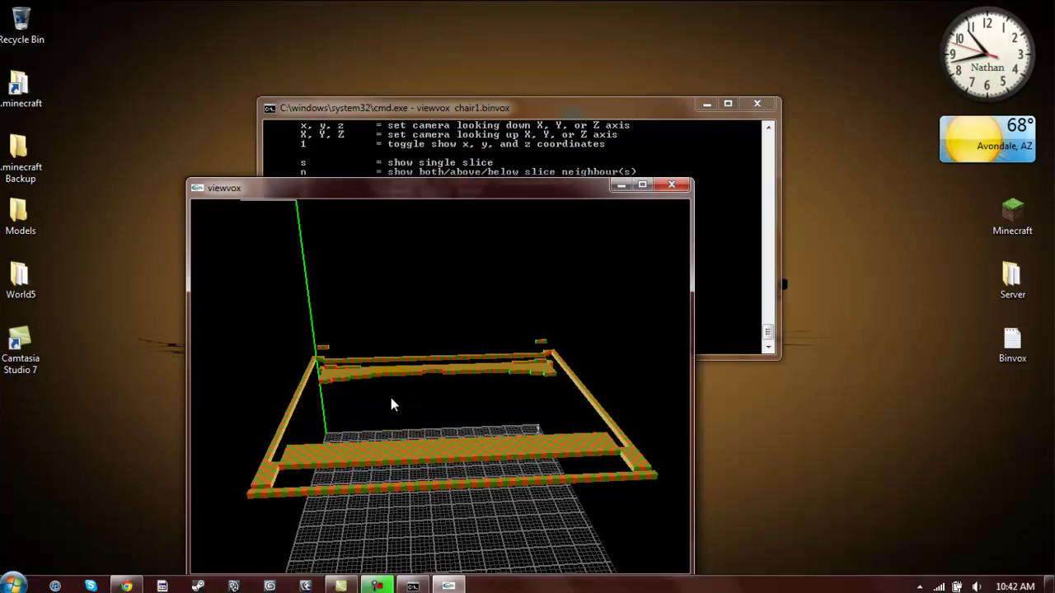
key(j)
key(j)
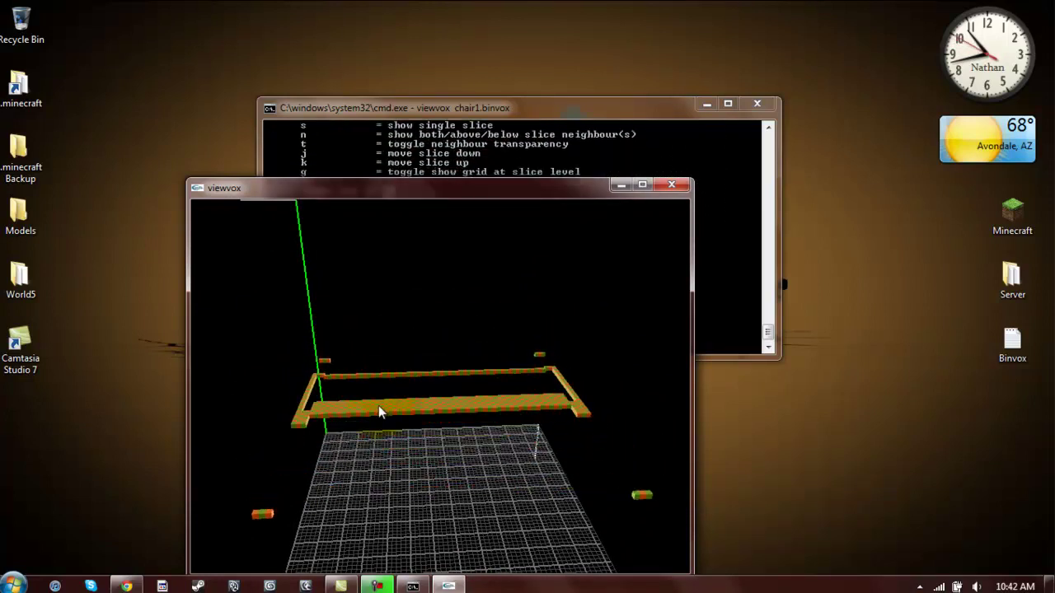
key(j)
key(j)
key(j)
key(j)
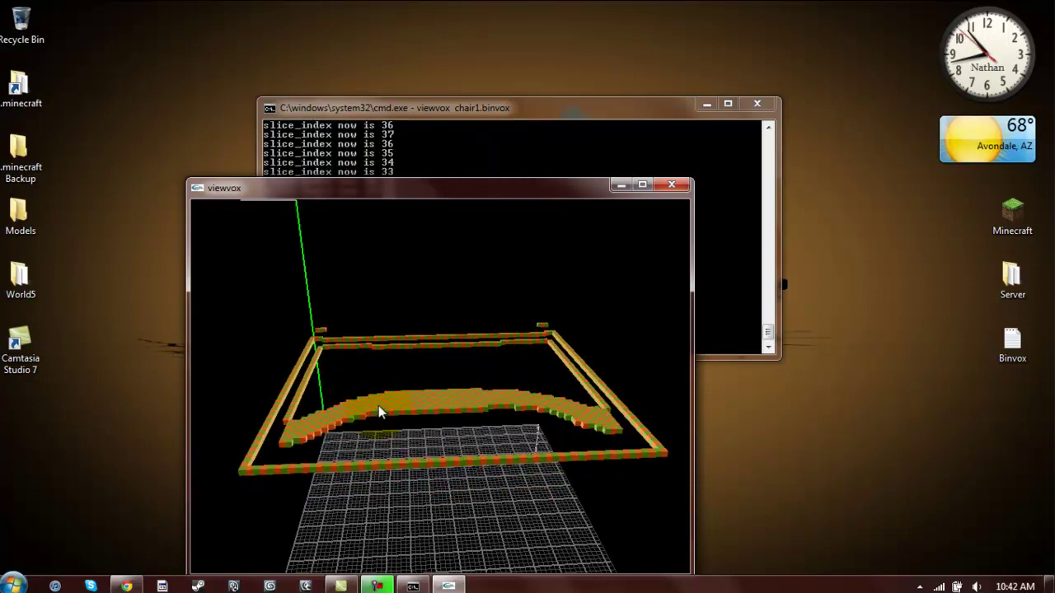
key(j)
drag(355, 416, 414, 422)
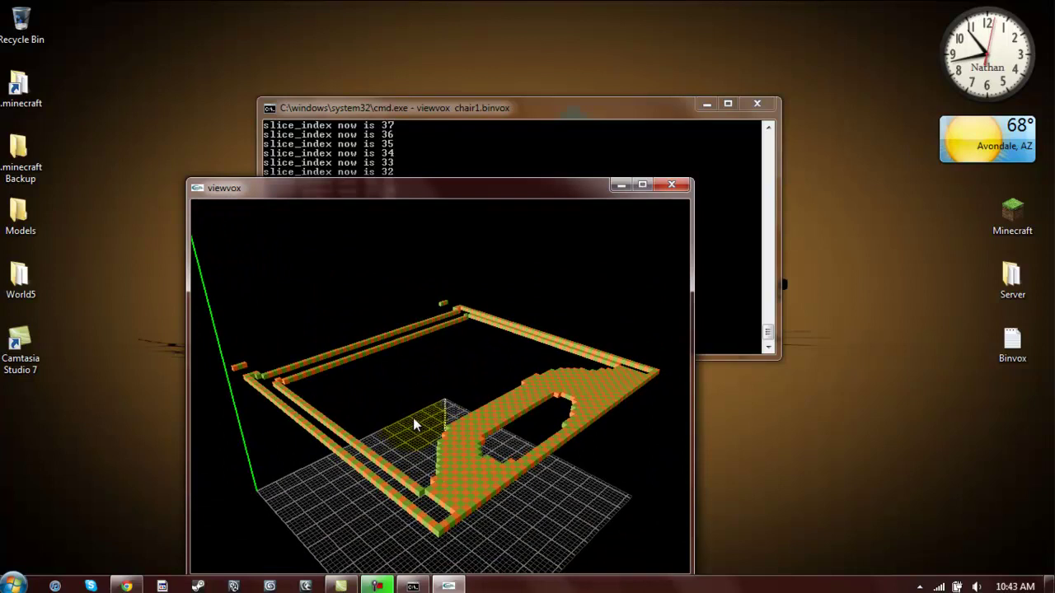
click(669, 186)
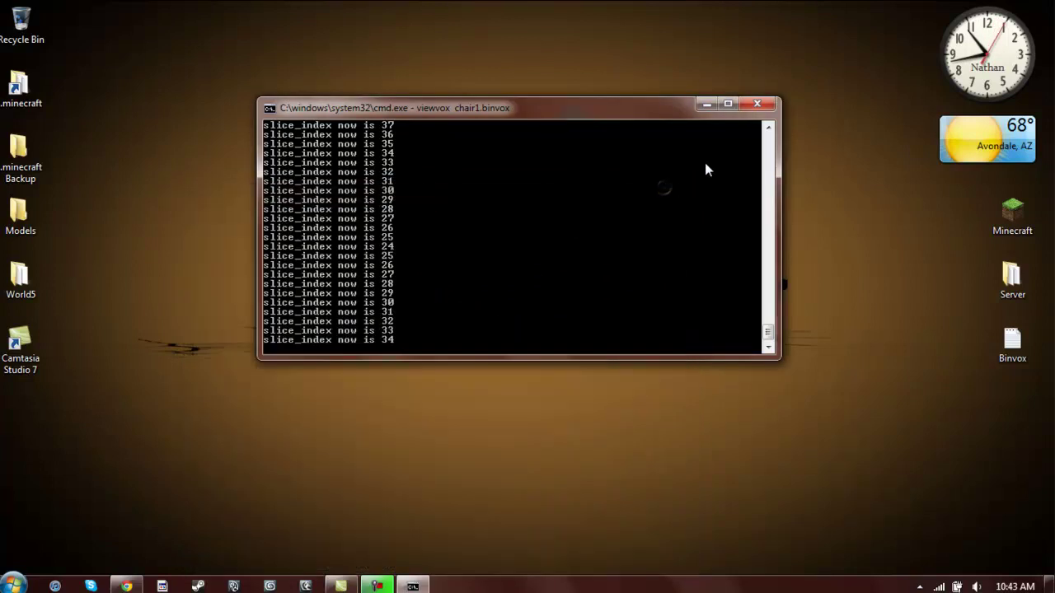
Replace the console with a fresh, centred Command Prompt working in Desktop\Bin Tutorial.
click(756, 104)
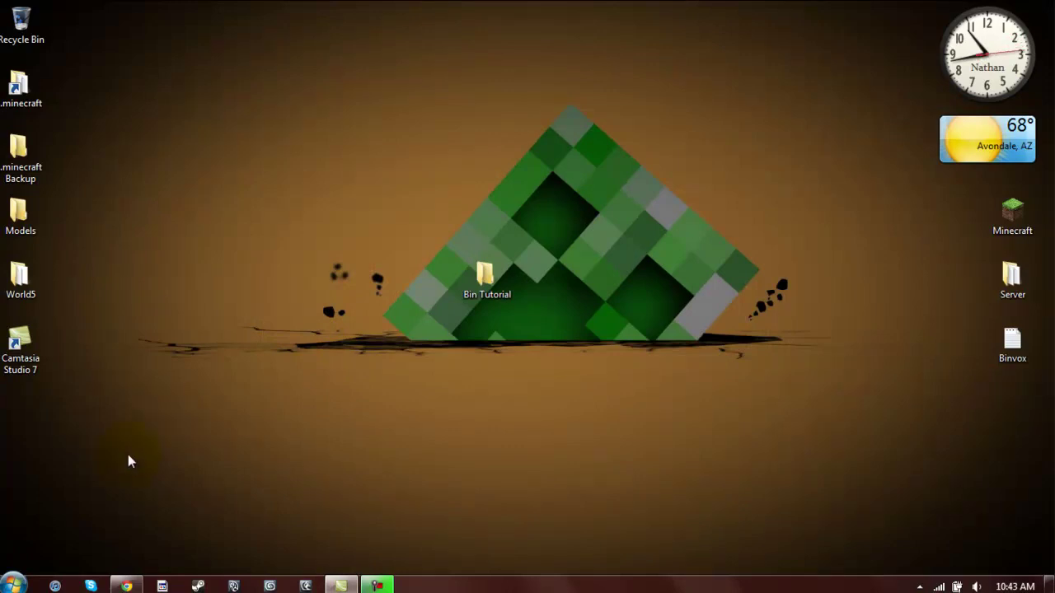
key(super+r)
click(123, 538)
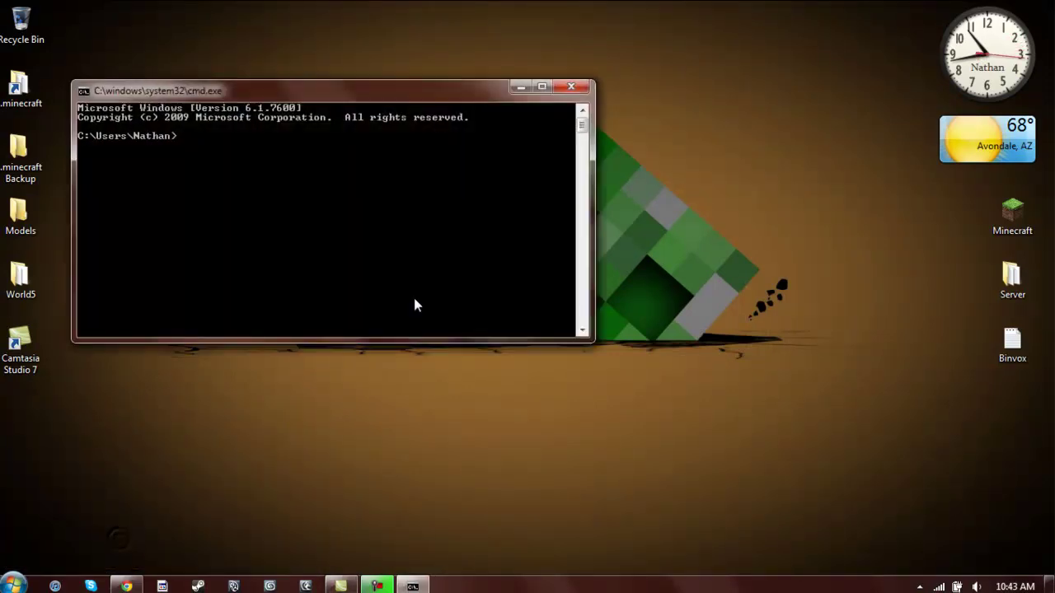
drag(261, 85, 446, 135)
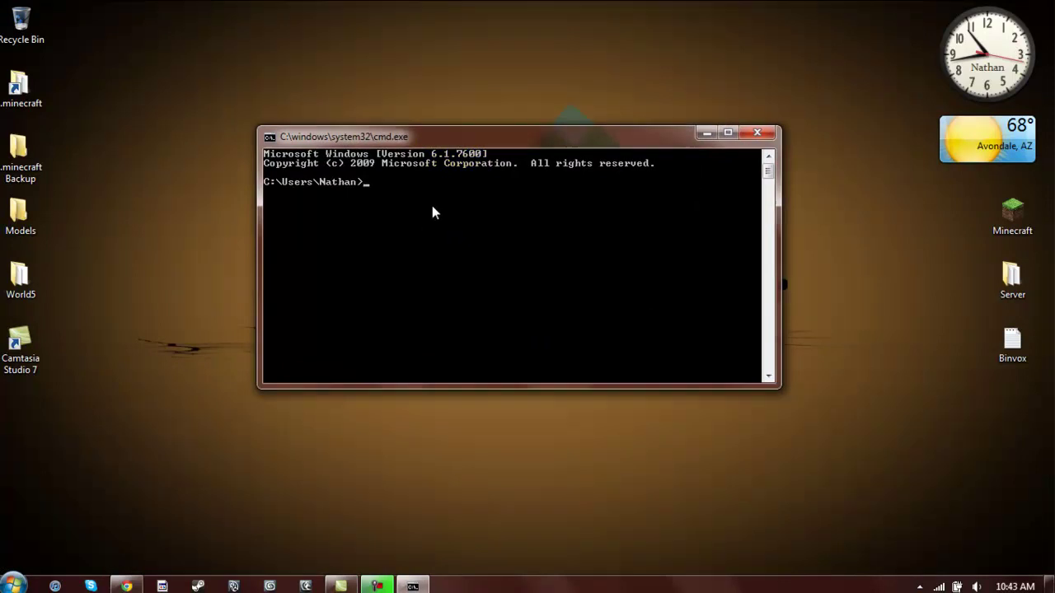
text(cd C:\\Users)
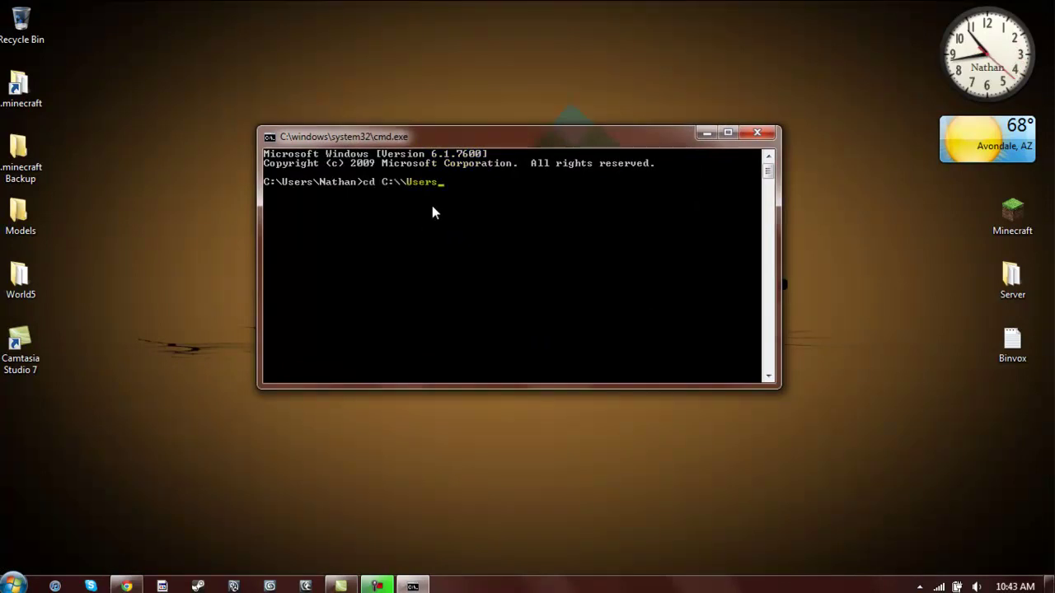
text(\Nathan)
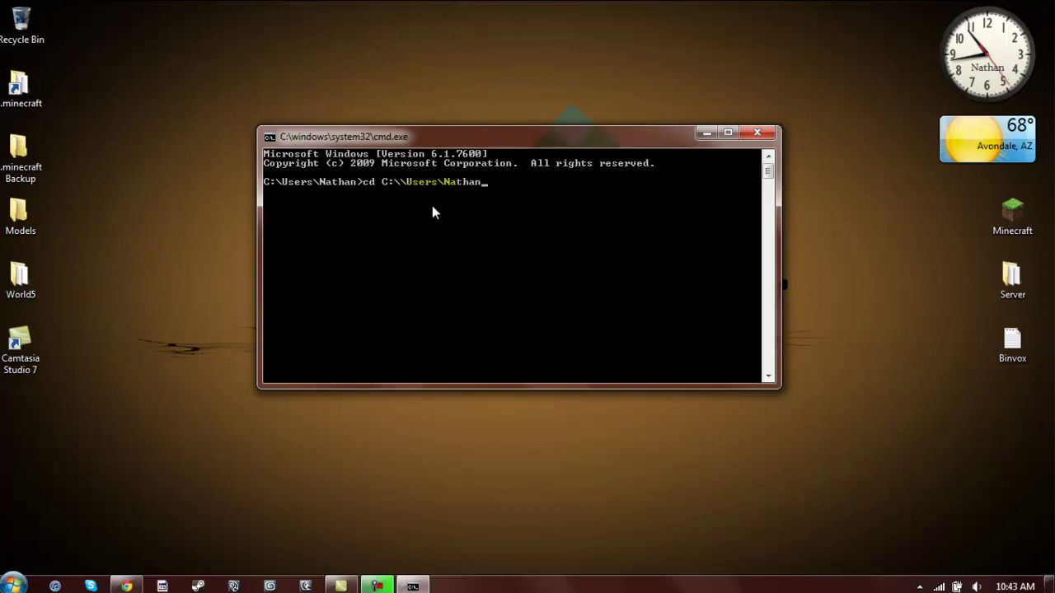
text(\Desktop\)
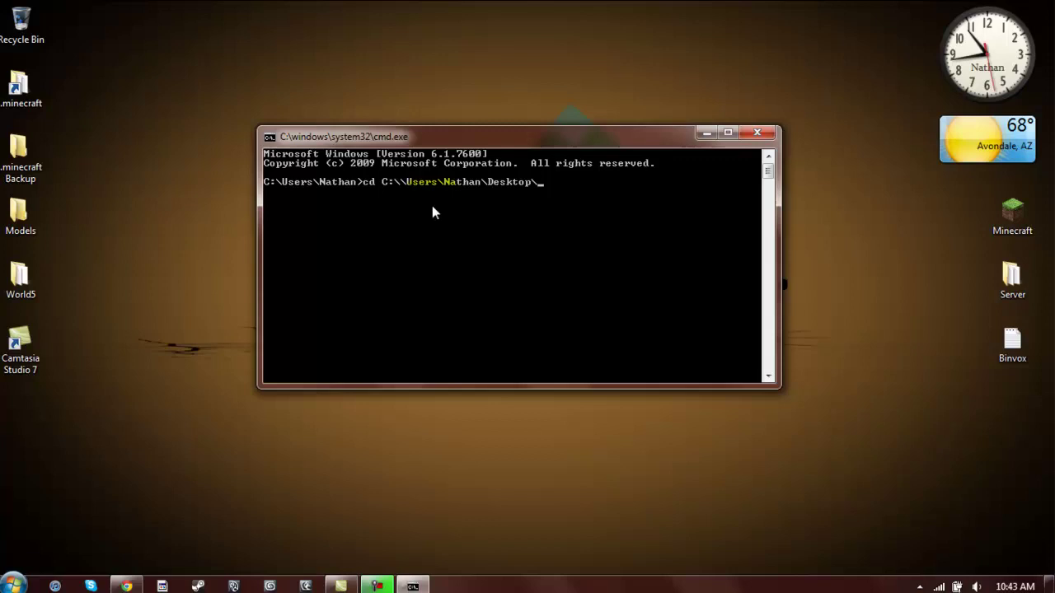
text(Bin Tutorial)
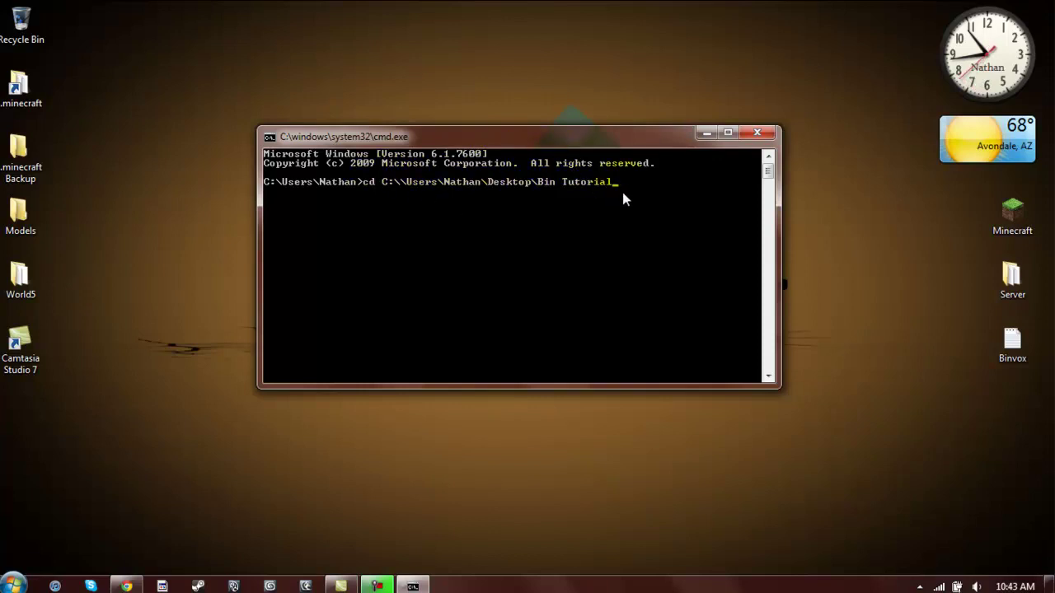
key(Return)
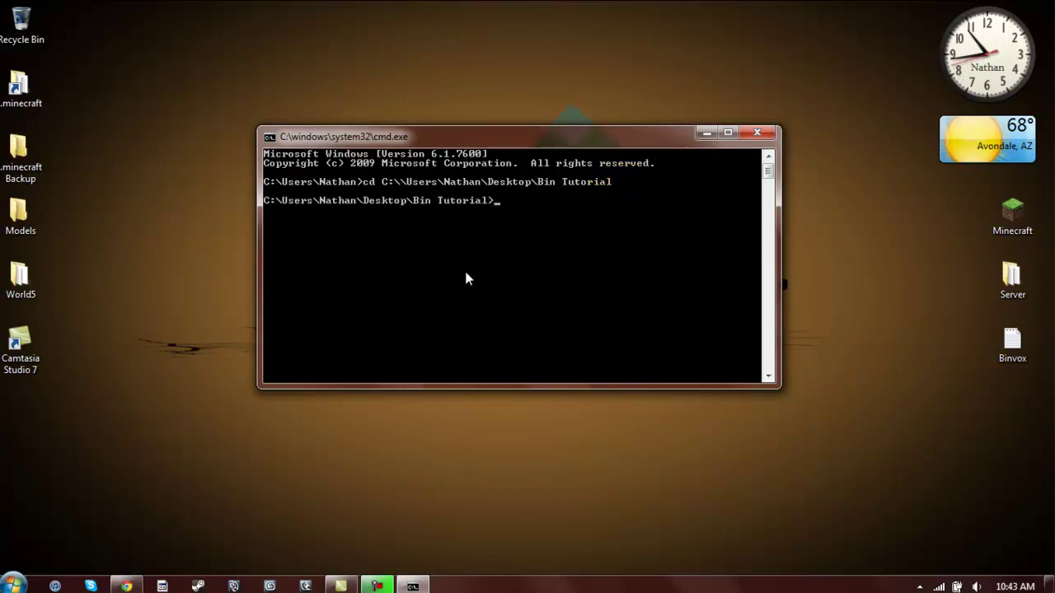
Voxelize chair2.obj with binvox -down -down -e, then enter viewvox chair2.binvox.
text(binvox chai)
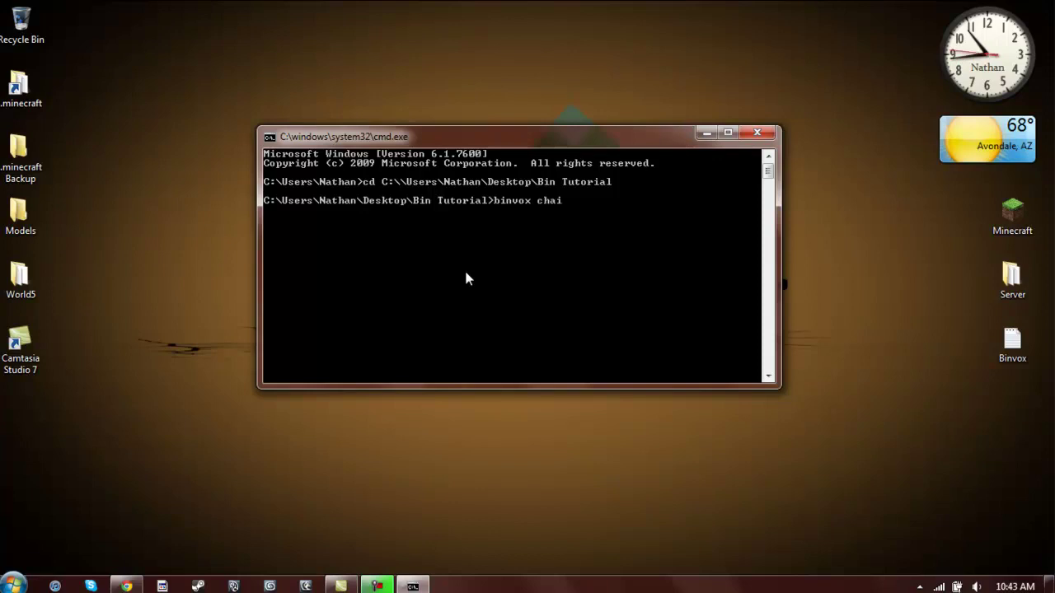
text(r2.obj)
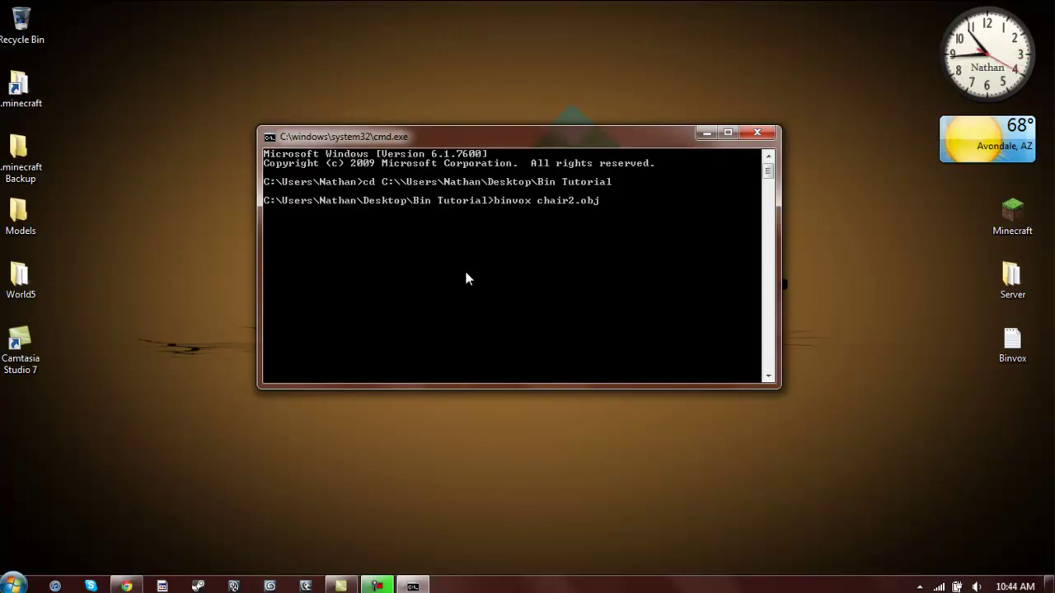
text(-down -down -)
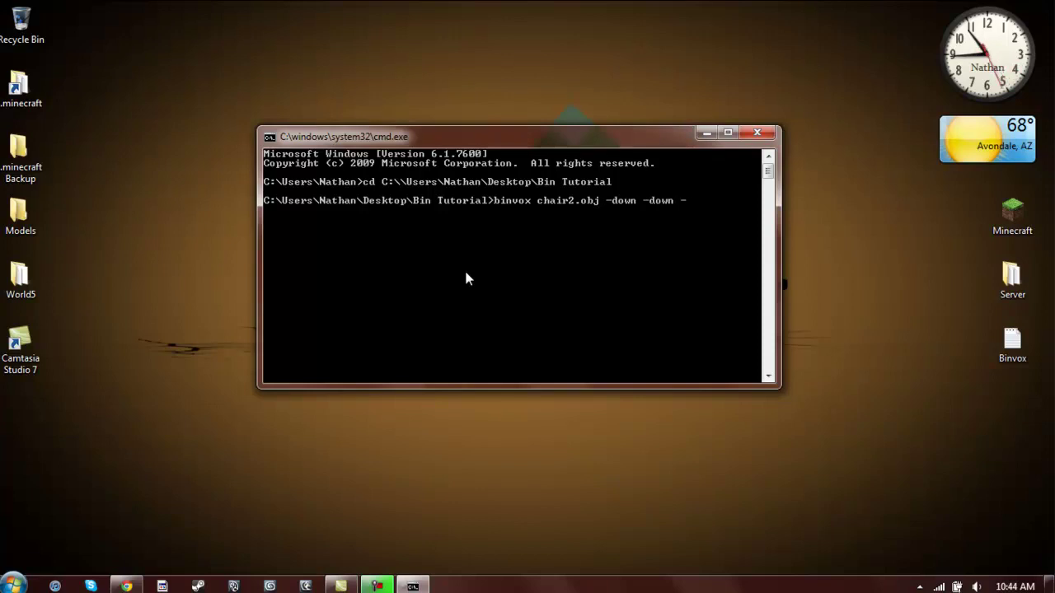
text(e)
key(Return)
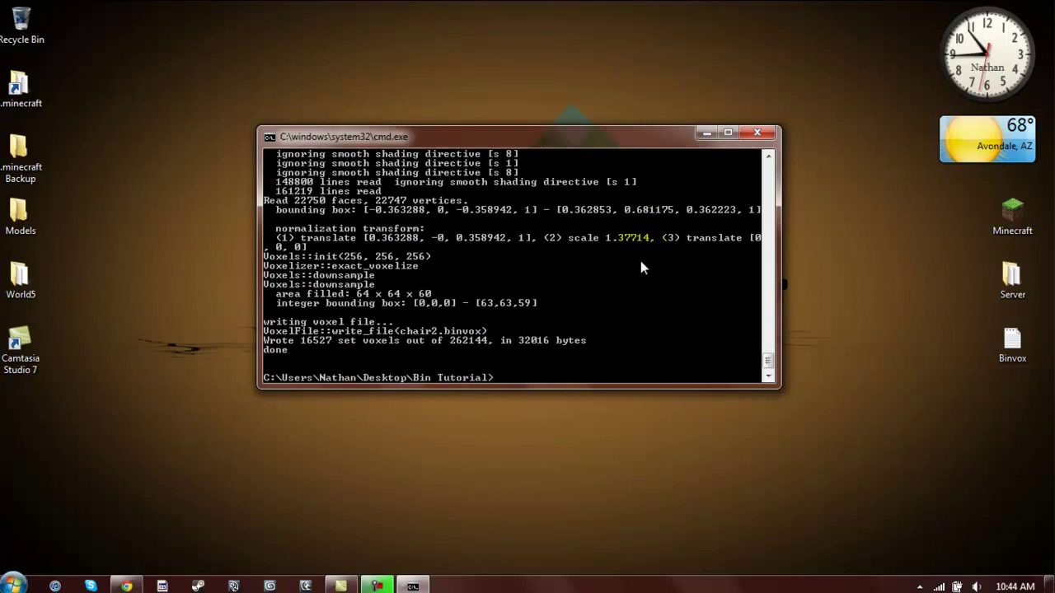
text(viewvox)
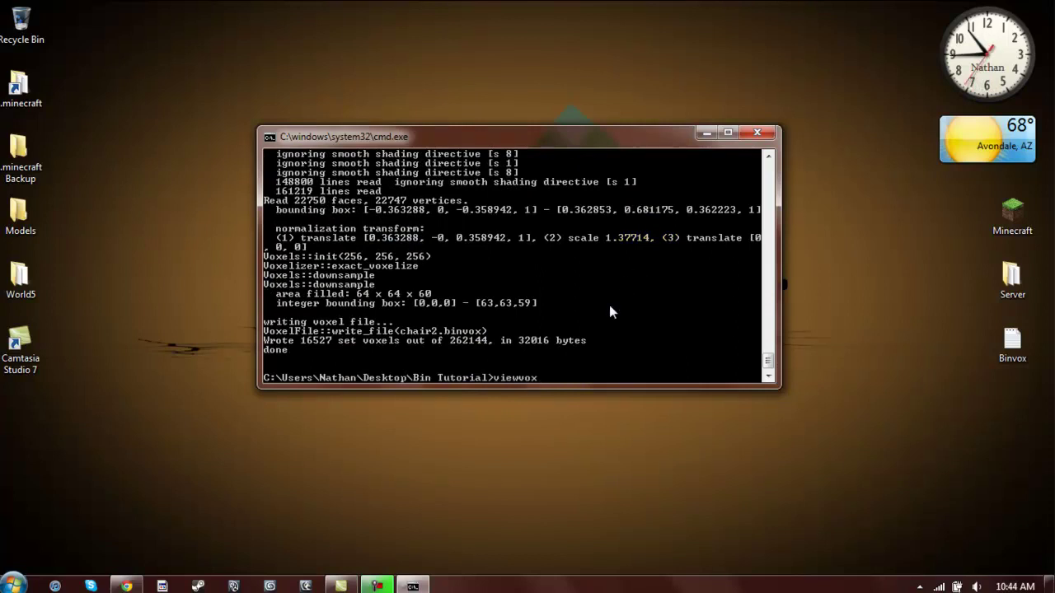
text( chair)
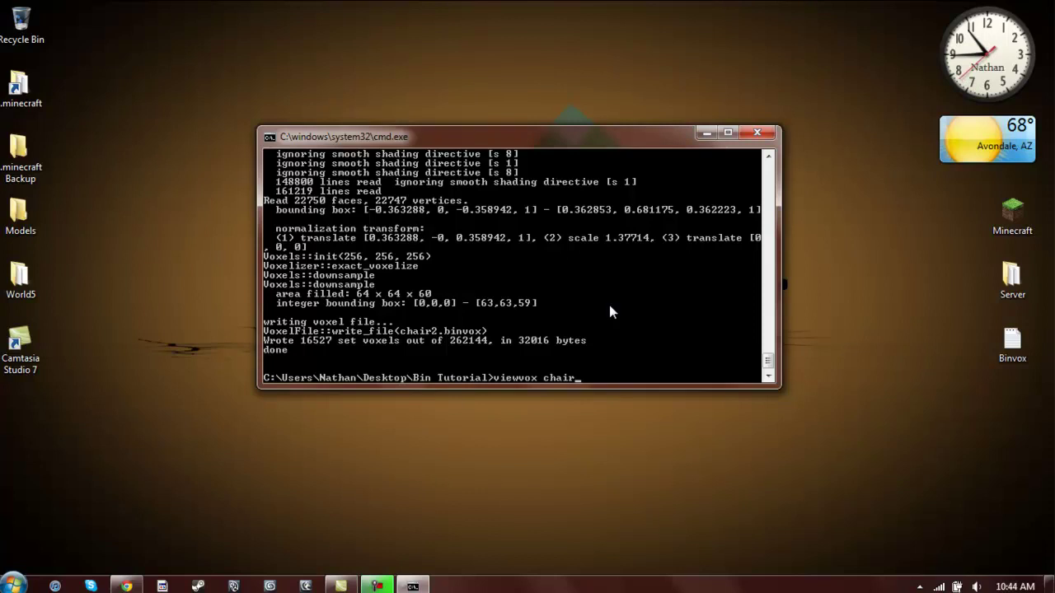
text(2.binvox)
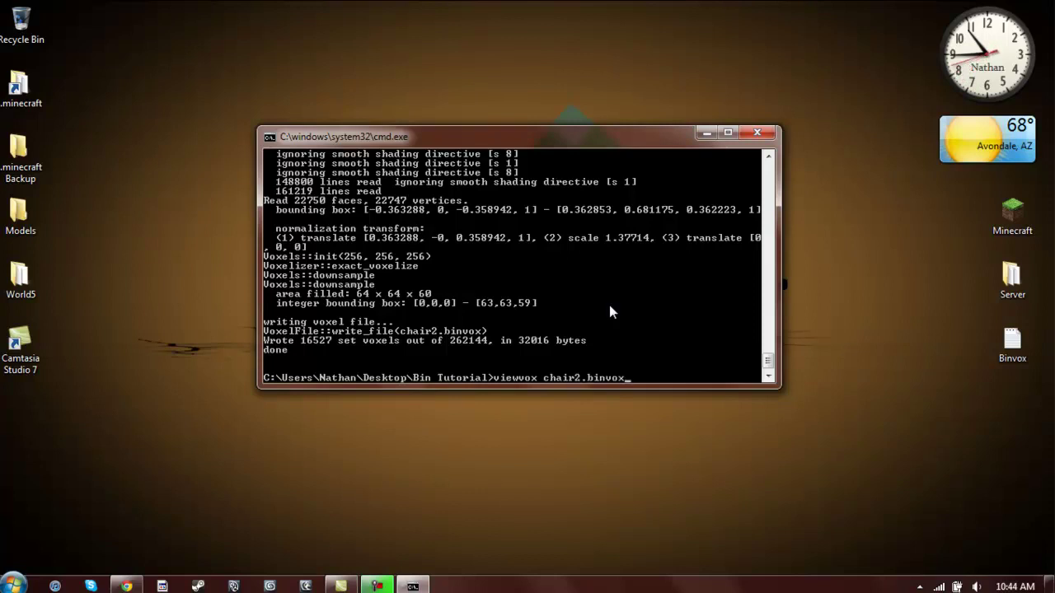
View chair2.binvox in viewvox from top, front and side, then close viewer and console.
key(Return)
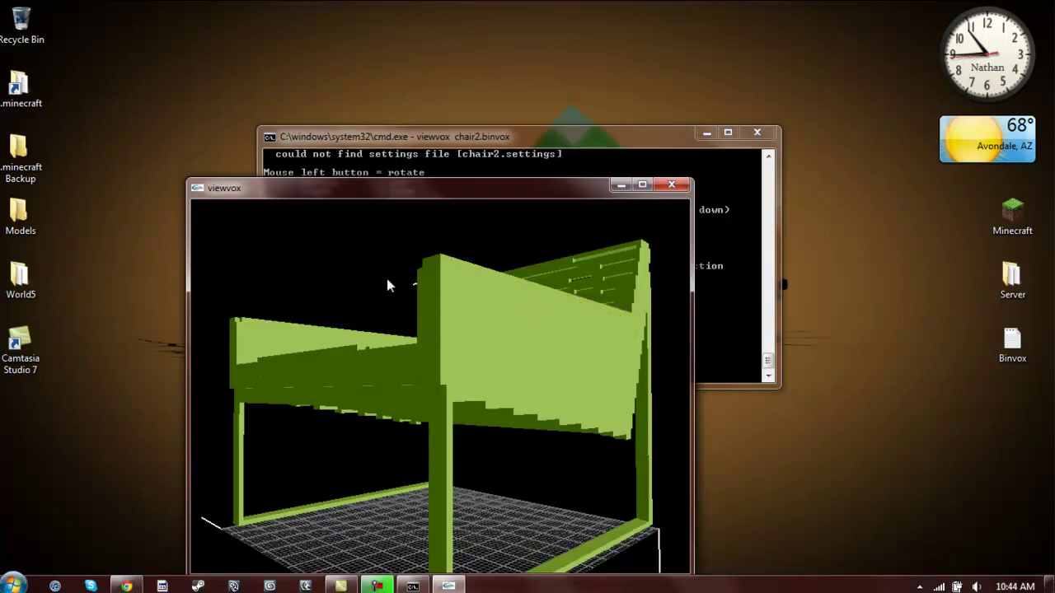
drag(371, 322, 427, 440)
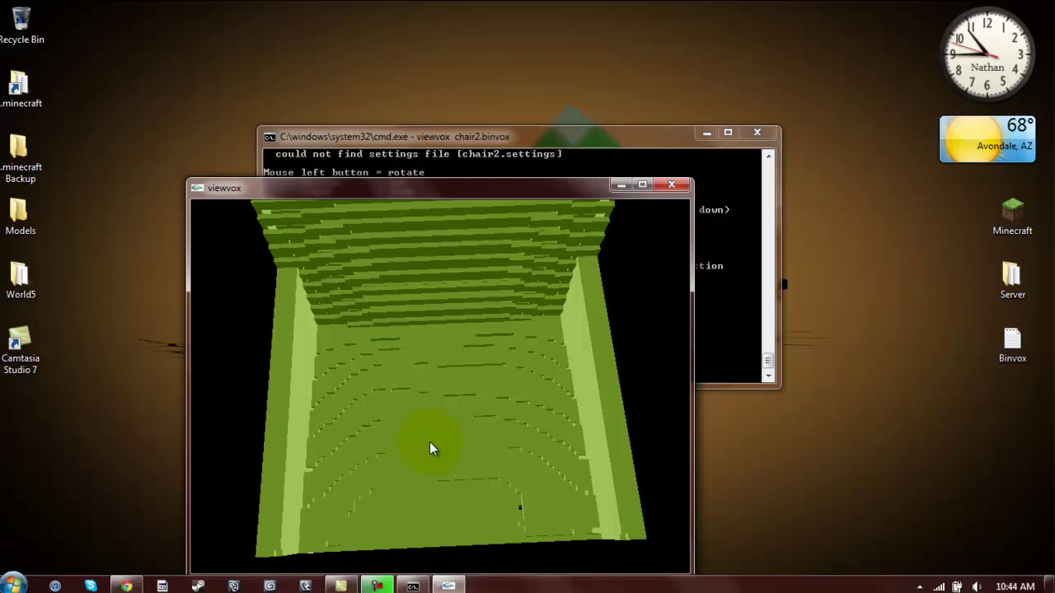
drag(429, 443, 430, 330)
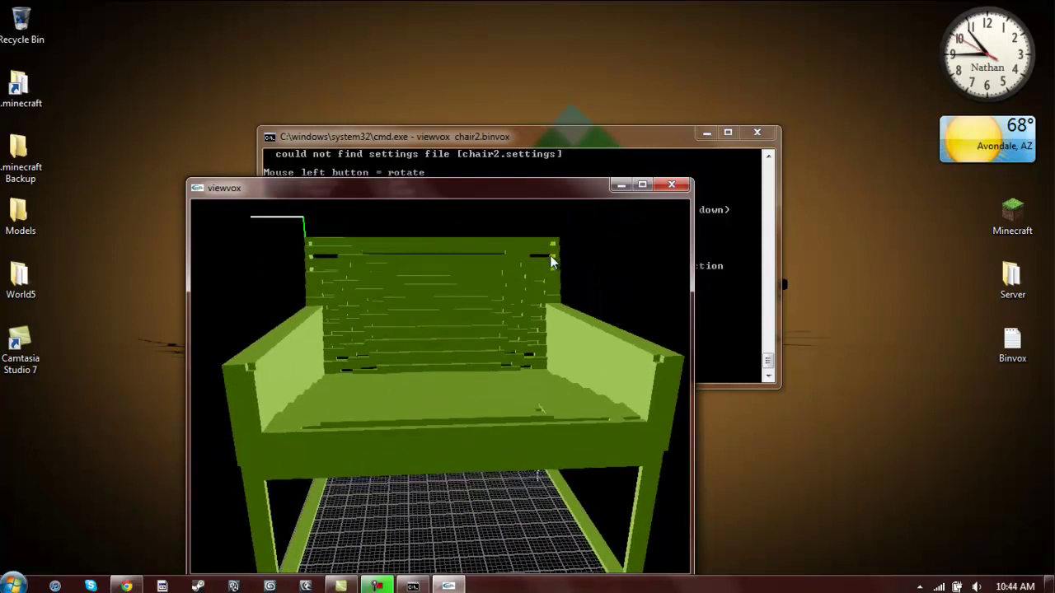
drag(550, 262, 502, 329)
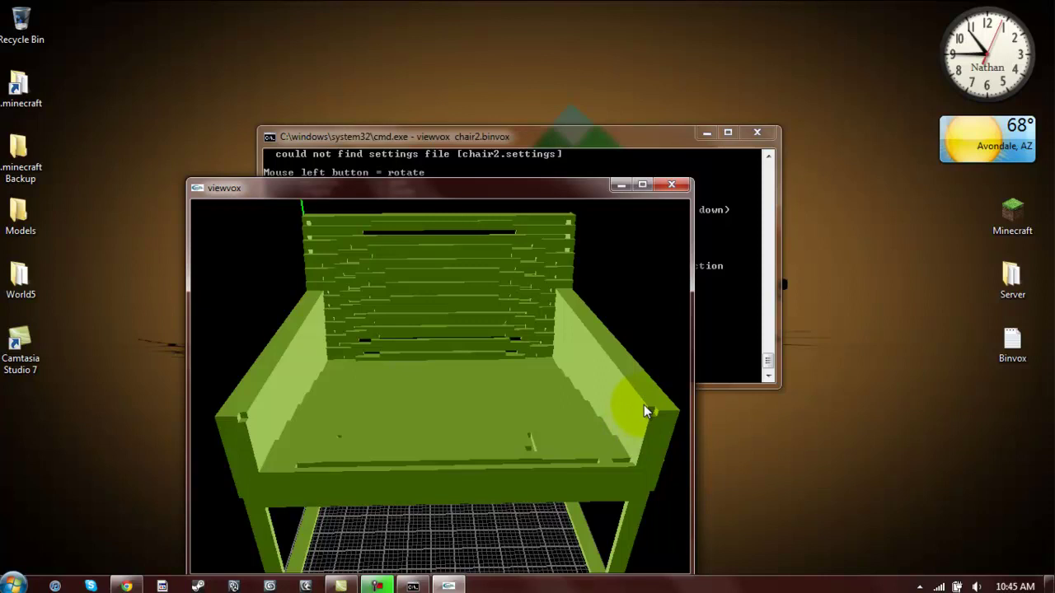
drag(644, 403, 627, 358)
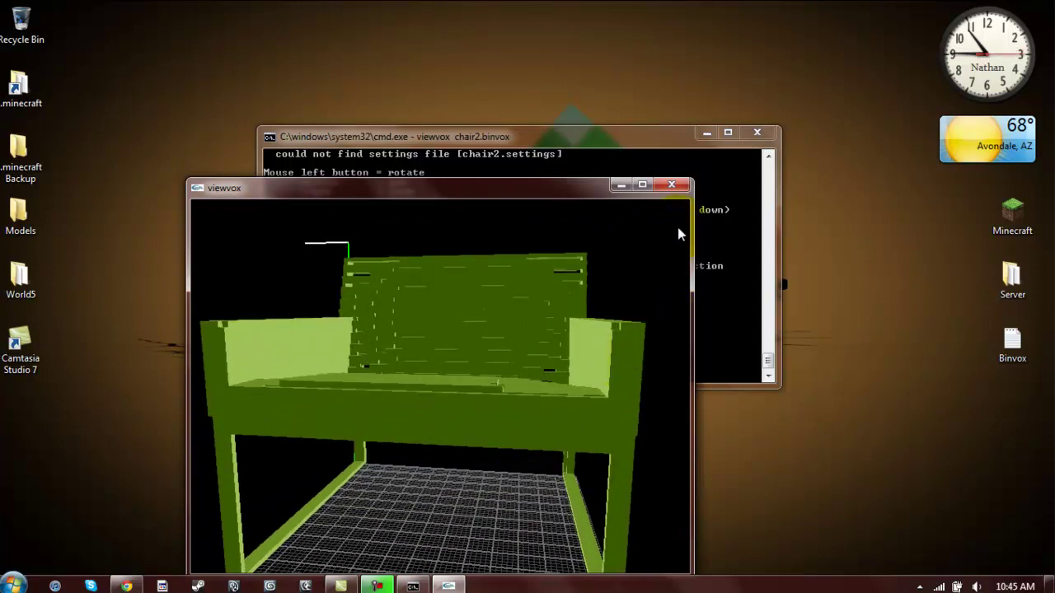
click(671, 184)
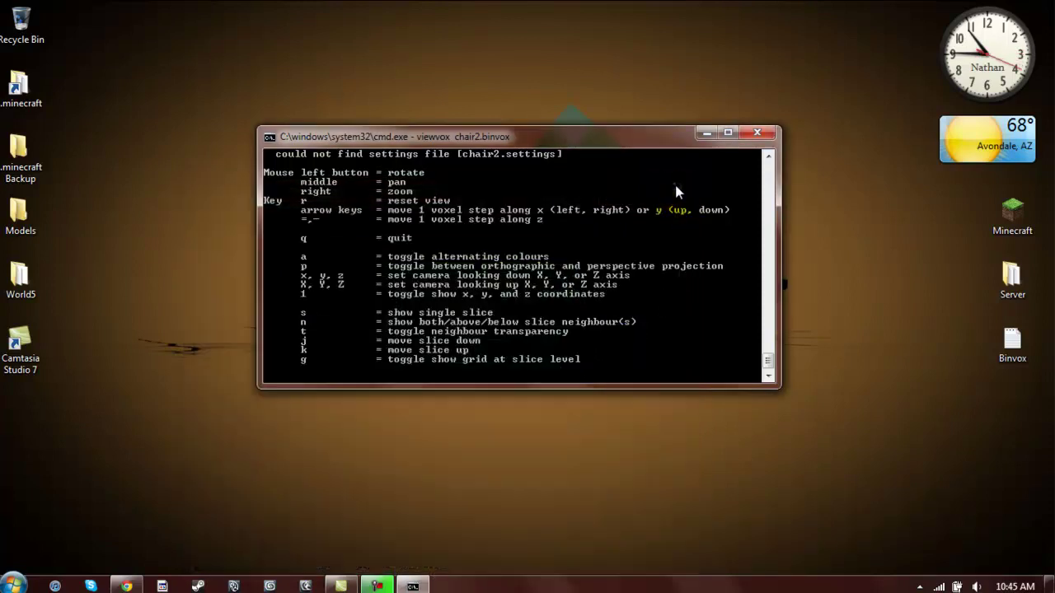
click(756, 133)
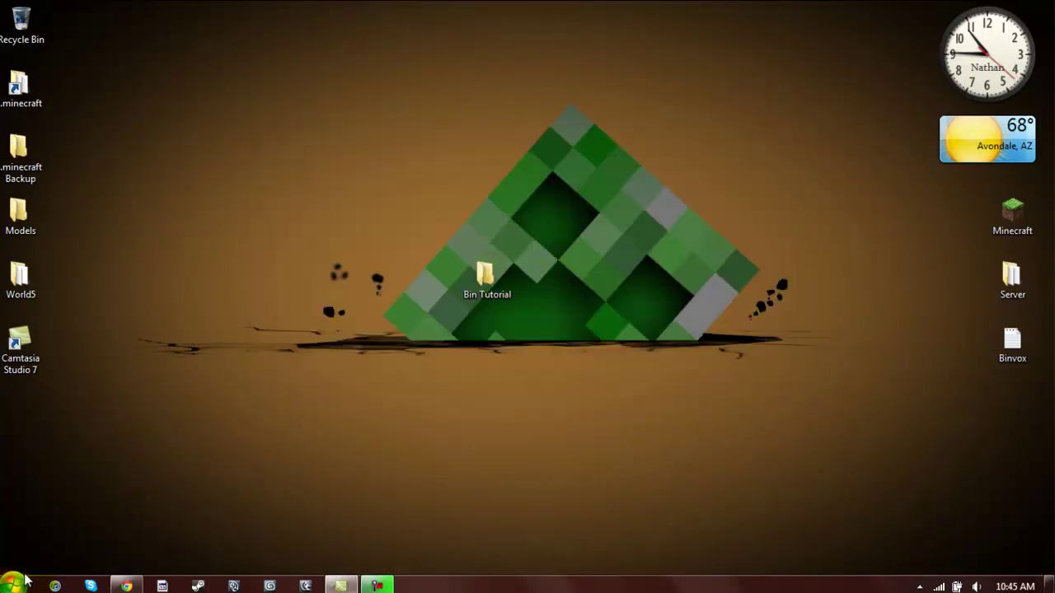
Launch a new Command Prompt from Run and type a cd to the Desktop\Bin Tutorial folder.
key(super+r)
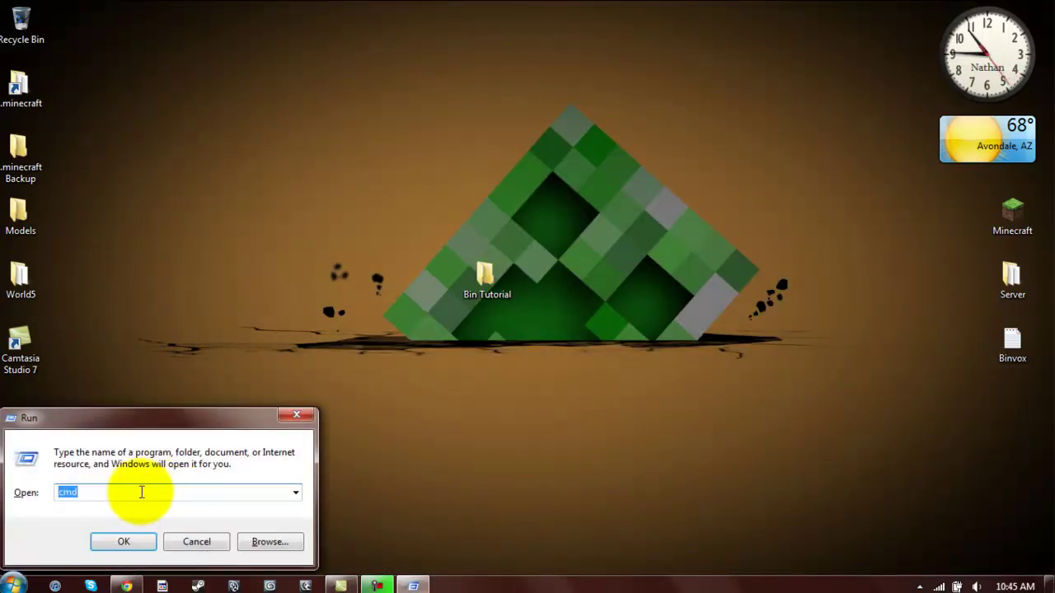
click(132, 540)
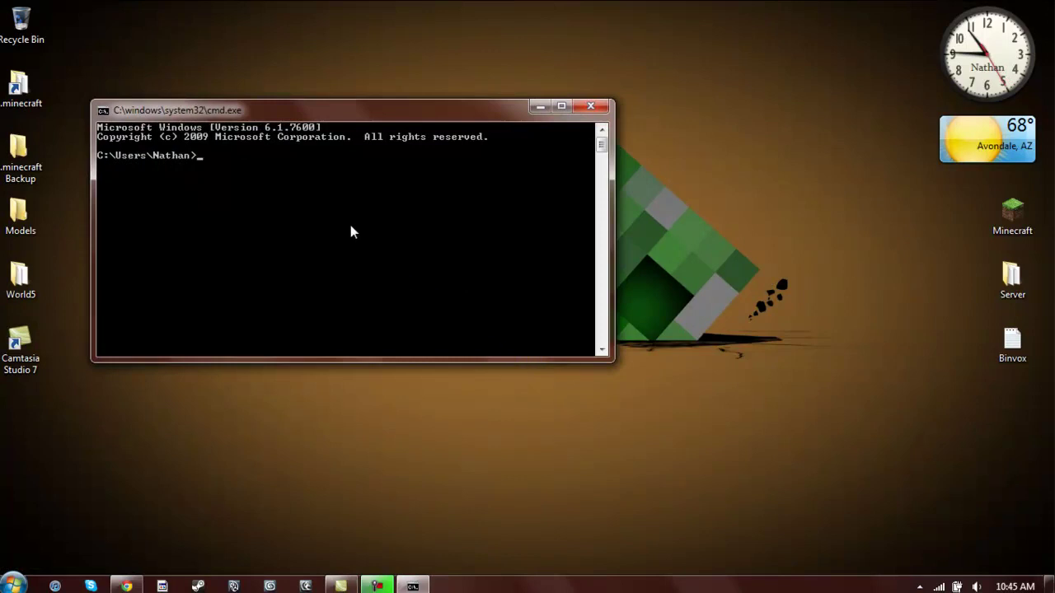
text(cd C:\\U)
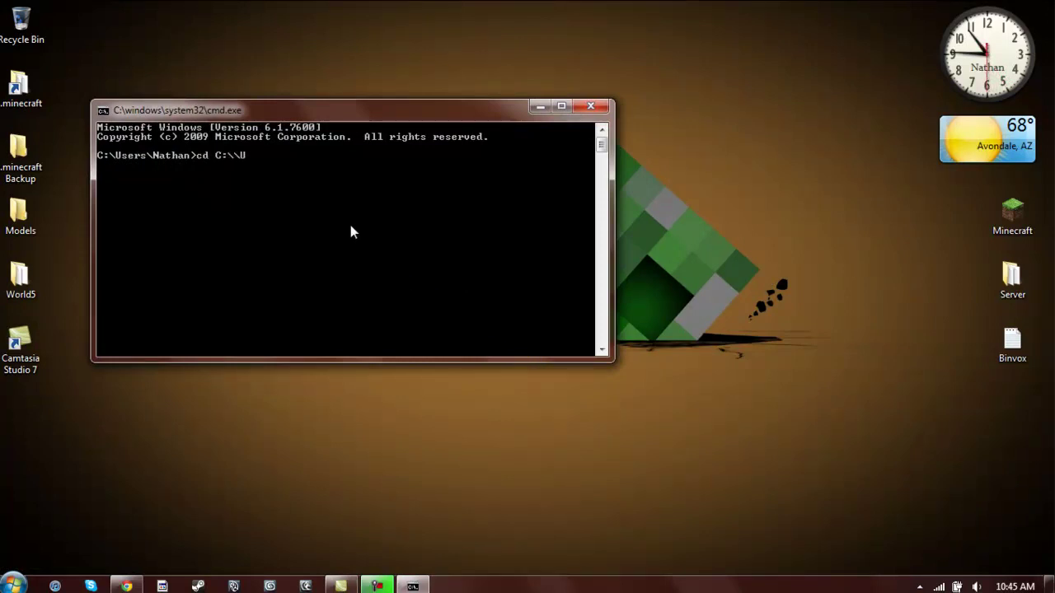
text(sers\Na)
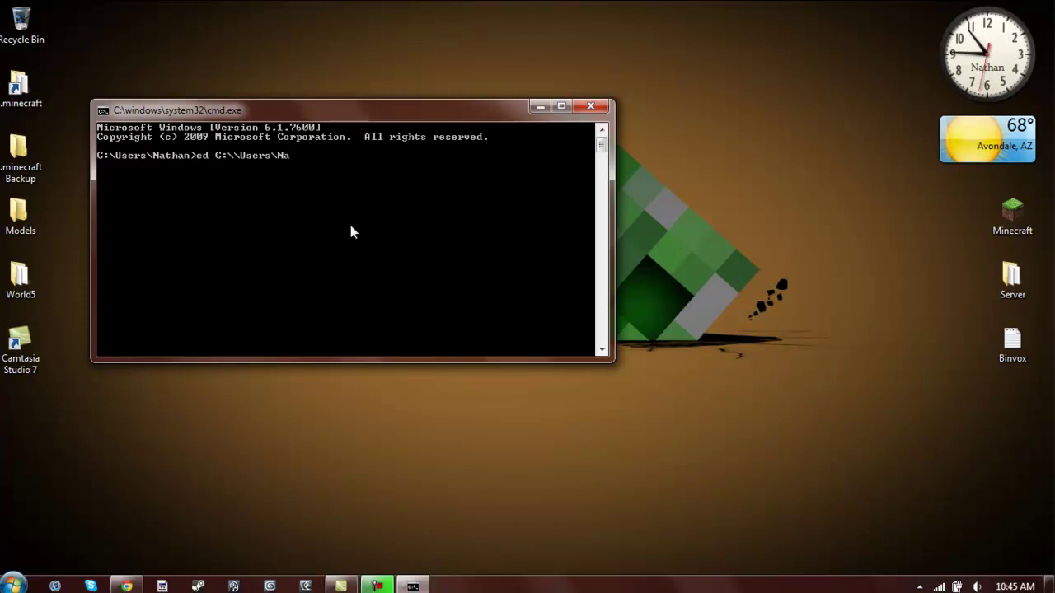
text(than\Deskjt)
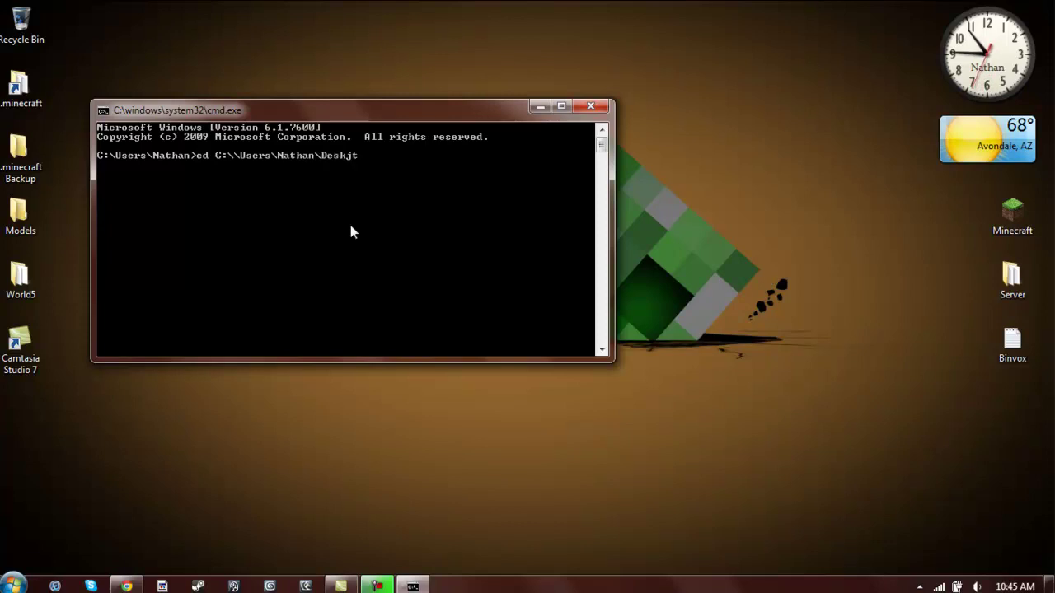
key(BackSpace)
key(BackSpace)
text(top\)
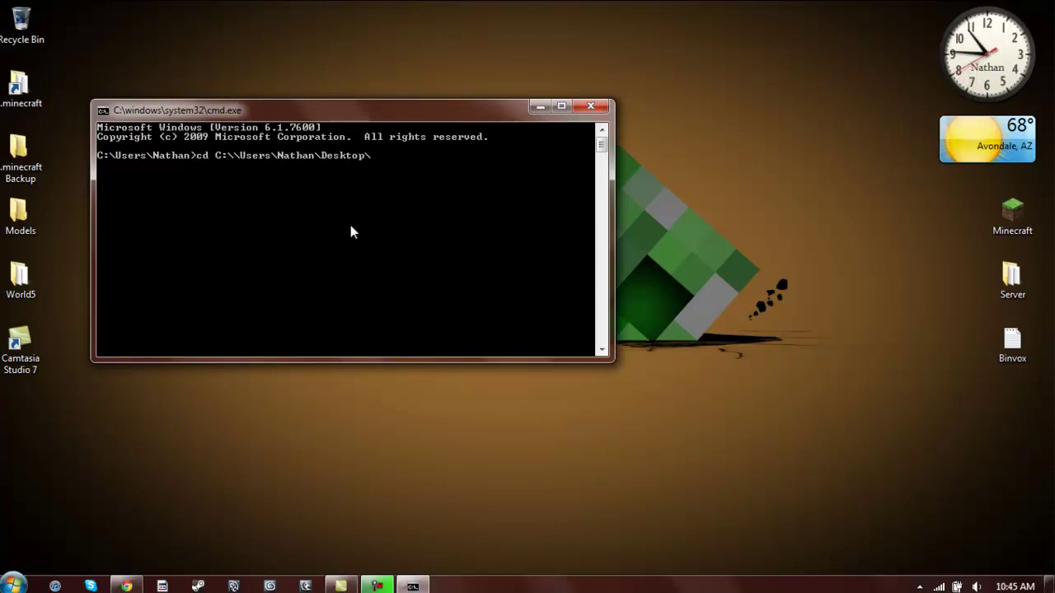
text(Bin Tutor)
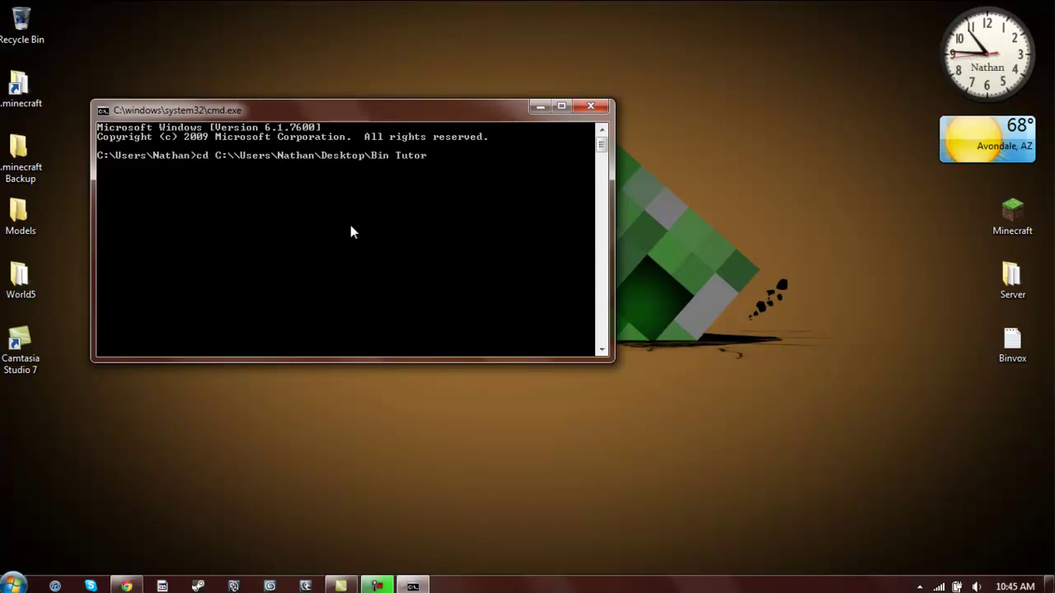
text(ial)
Execute the cd command to enter the Desktop's Bin Tutorial folder.
key(Return)
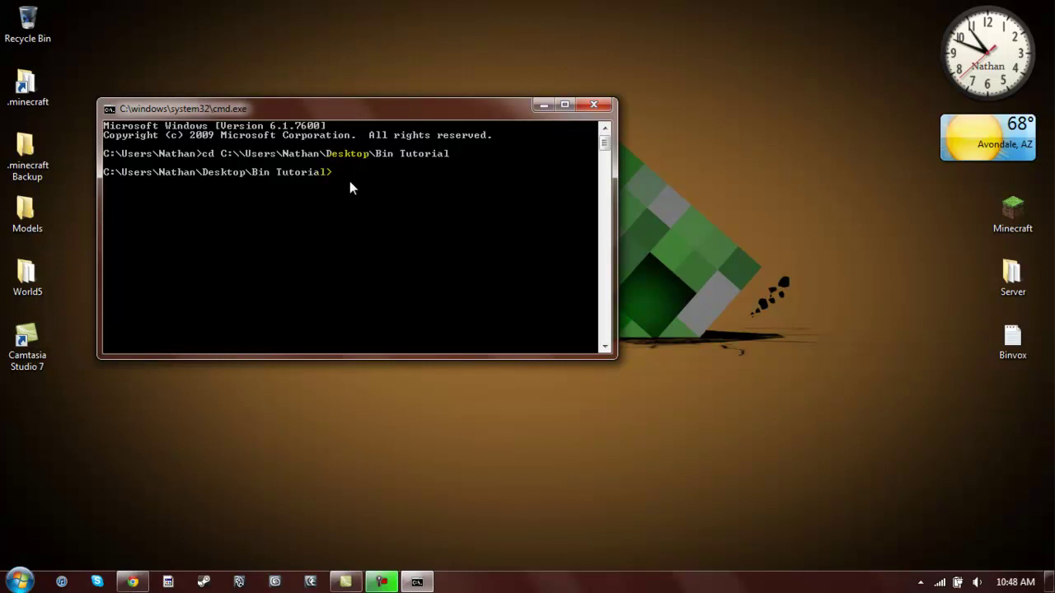
Run 'binvox chair3.obj -d 64 -c -cb -rotx', fixing stray characters in the options.
text(binvox chair3)
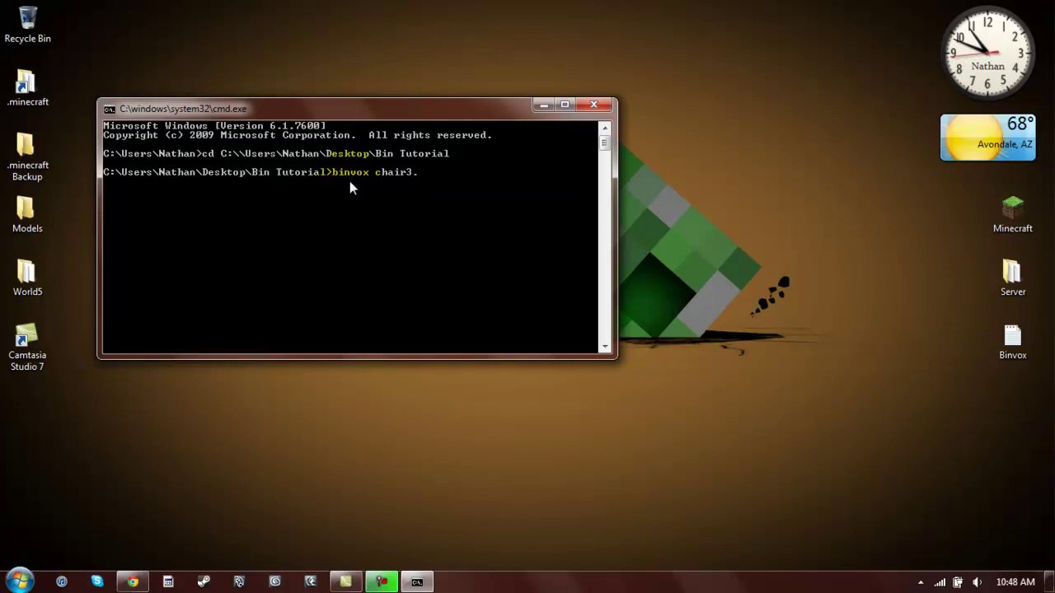
text(.obj -cb)
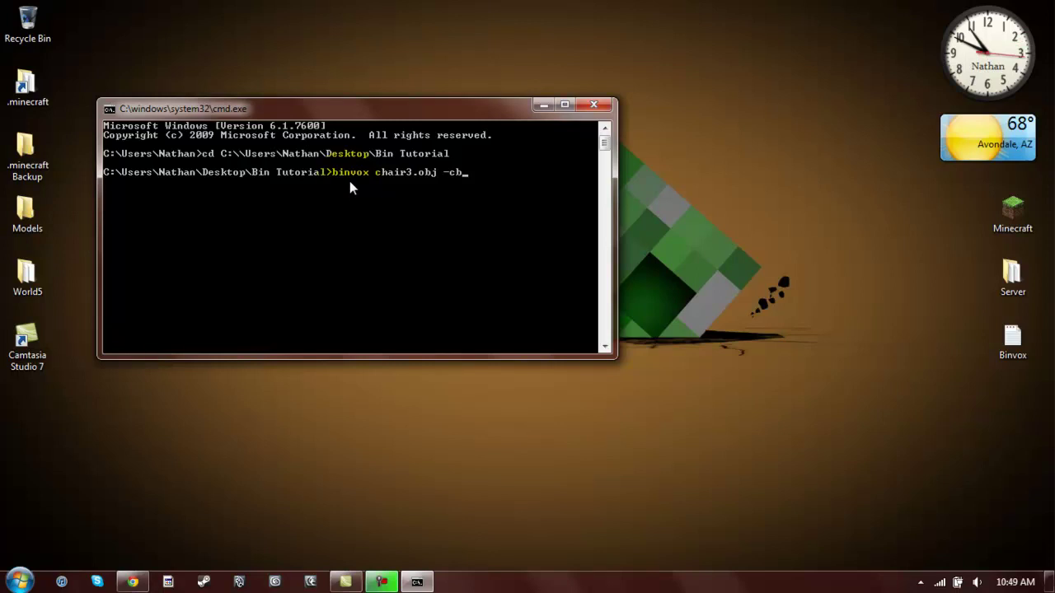
text(-)
key(BackSpace)
key(BackSpace)
text(-rotx)
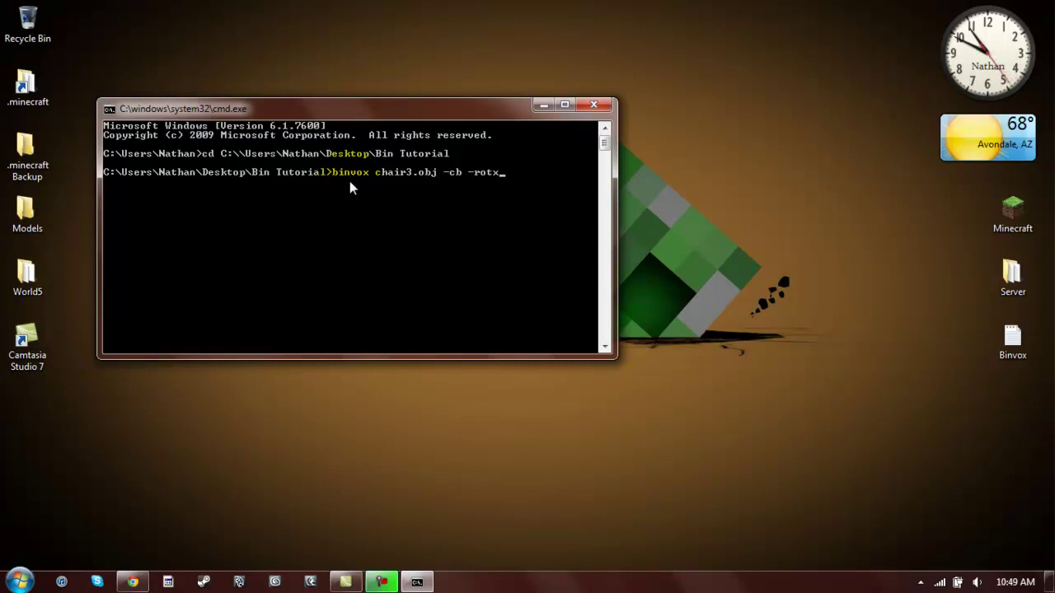
key(Left)
key(Left)
key(Left)
key(Left)
key(Left)
key(Left)
key(Left)
key(Left)
key(Left)
key(Left)
text(-)
key(BackSpace)
text(0)
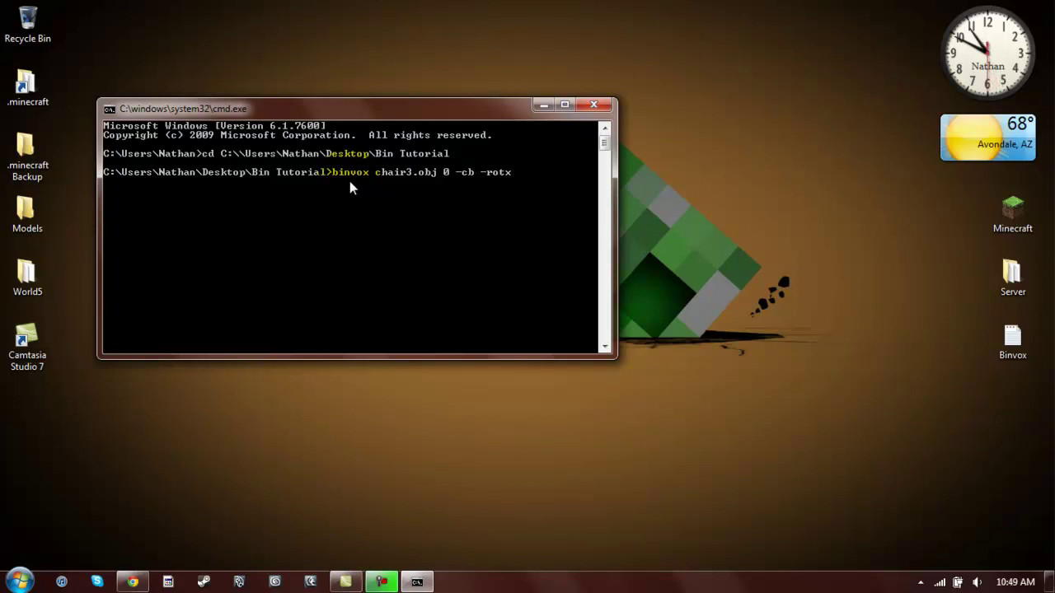
key(BackSpace)
text(-d)
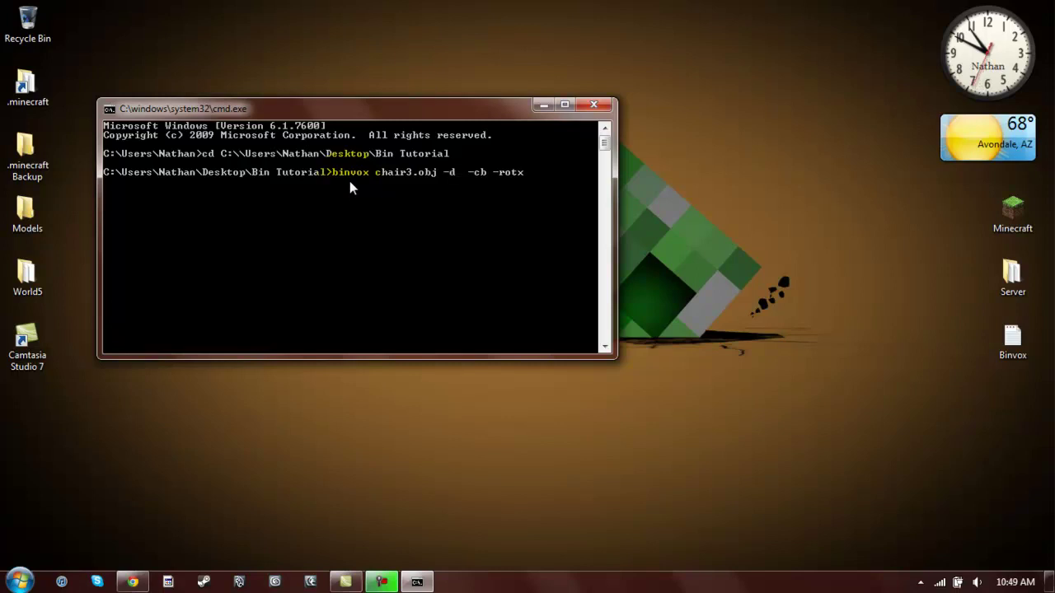
text( 64 -c)
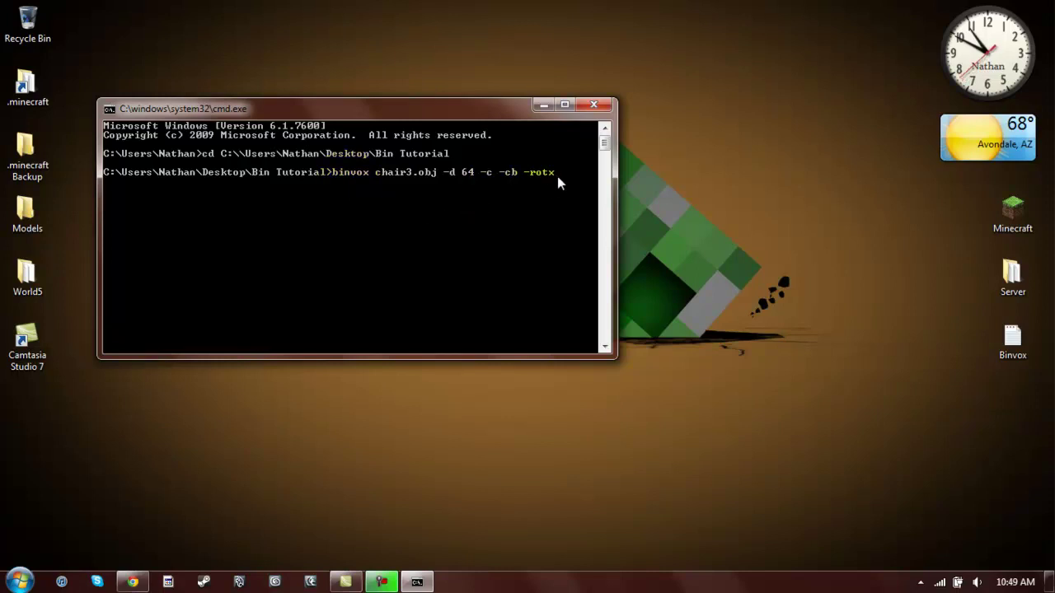
key(Return)
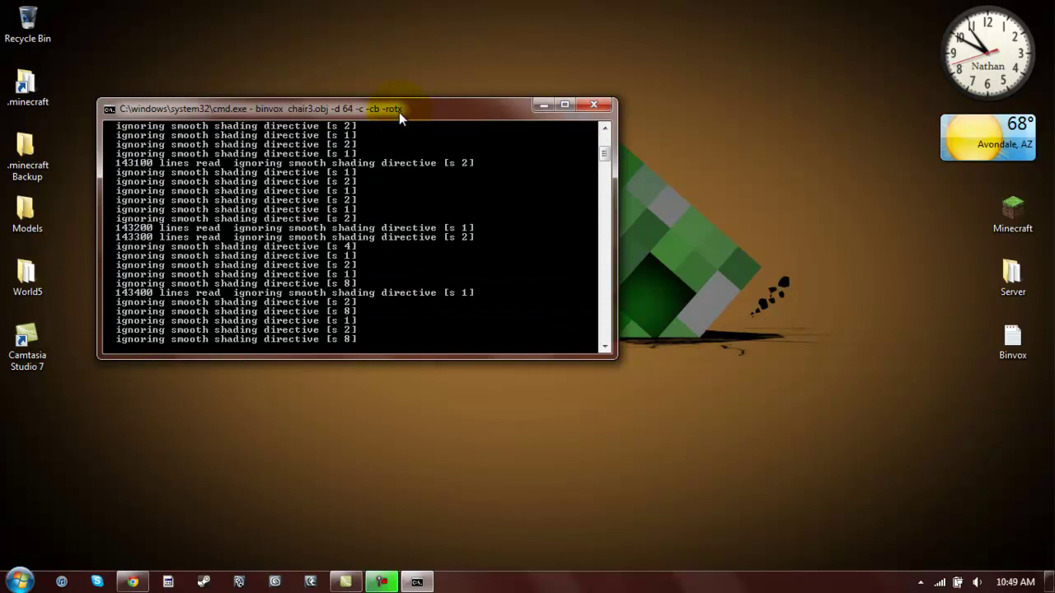
Once binvox finishes, run 'viewvox chair3.obj' and begin typing another viewvox command.
drag(399, 112, 570, 123)
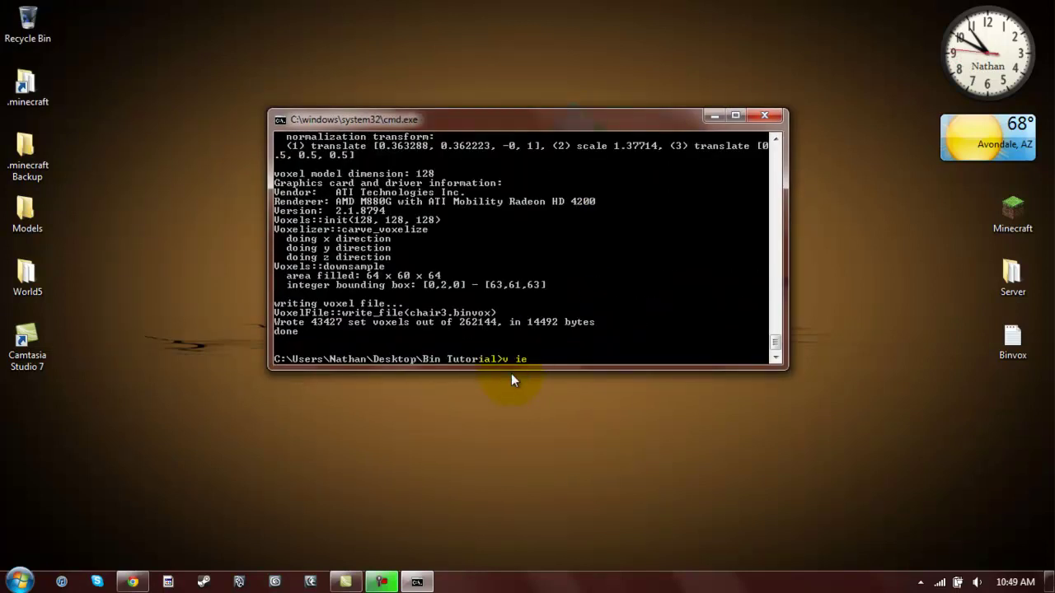
key(BackSpace)
key(BackSpace)
key(BackSpace)
text(iewvox chair3.obj)
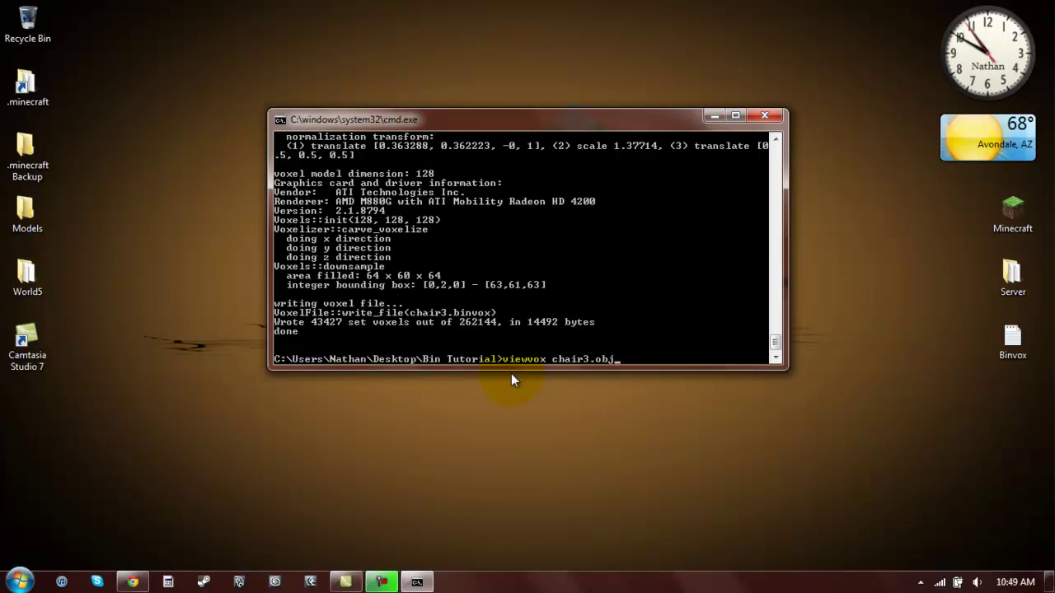
key(Return)
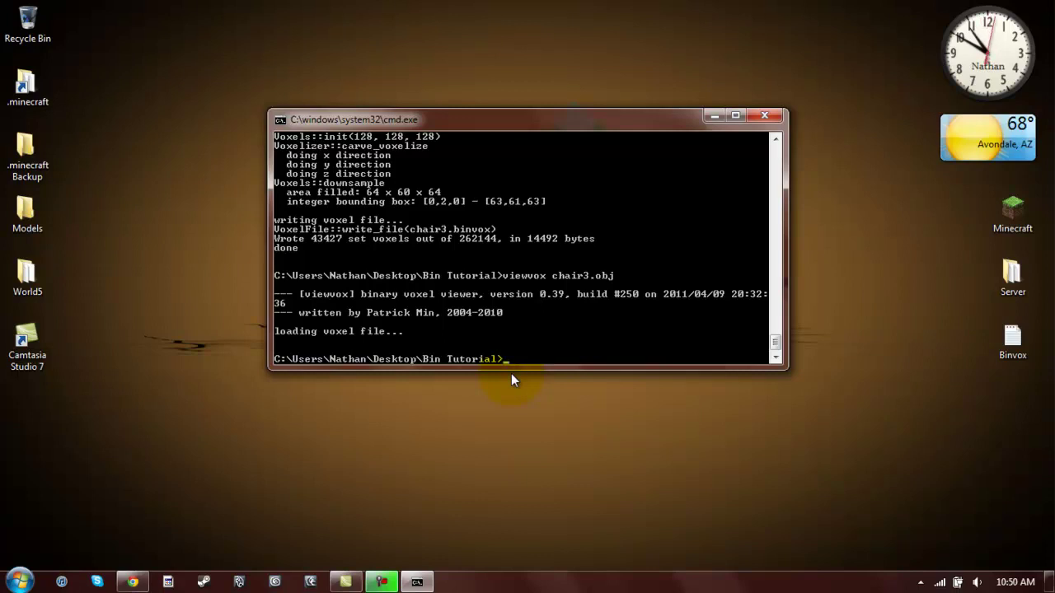
text(viewvox)
text( ch)
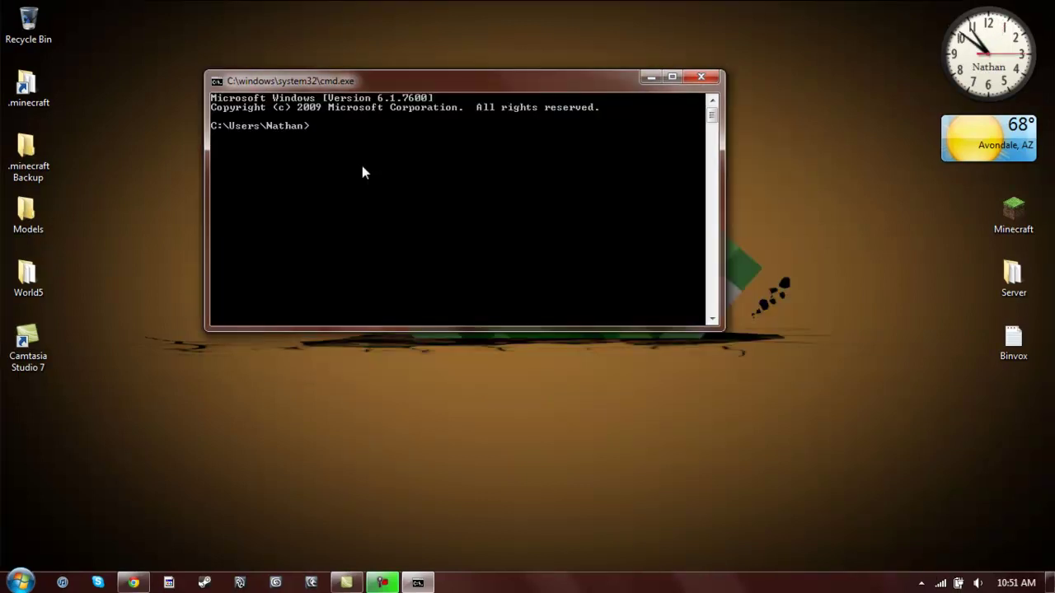
Show the current folder, then cd into the Desktop\Bin Tutorial folder.
text(cd)
text(:\)
key(BackSpace)
key(BackSpace)
key(Return)
text(c)
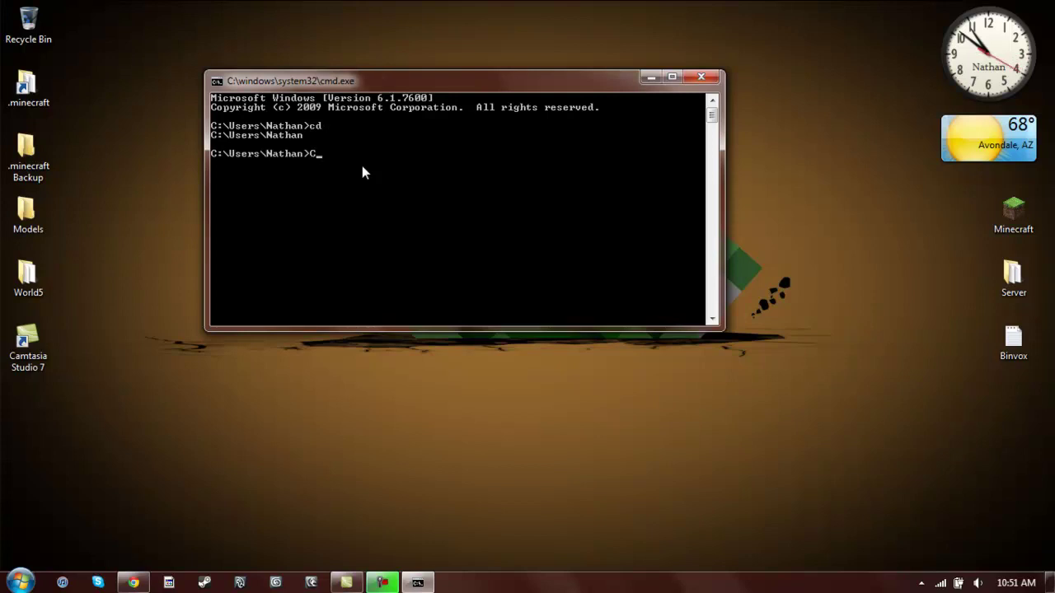
key(BackSpace)
text(cd C:\\User)
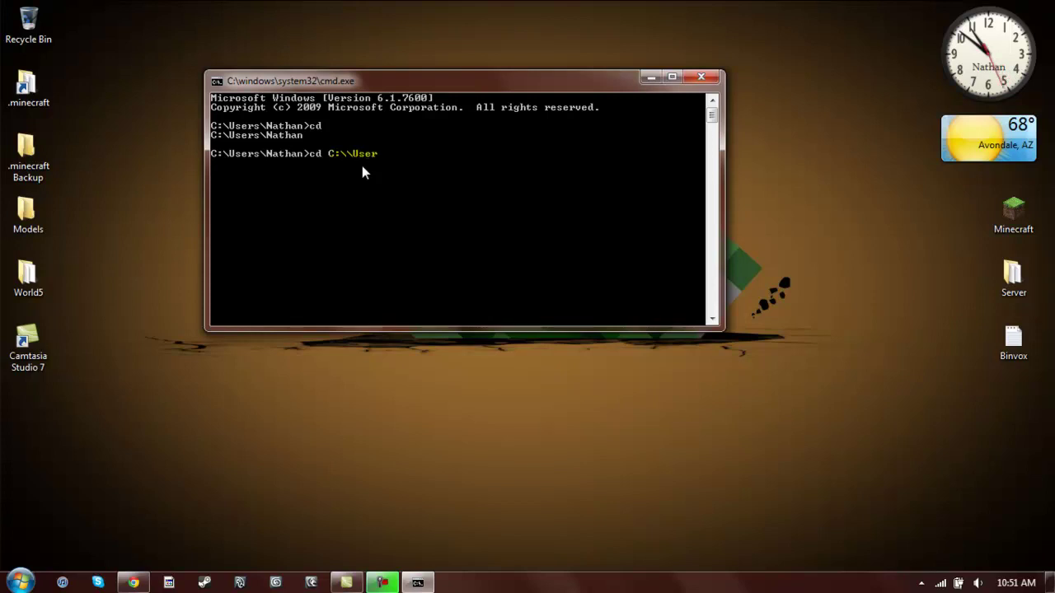
text(s\Na)
text(than\D)
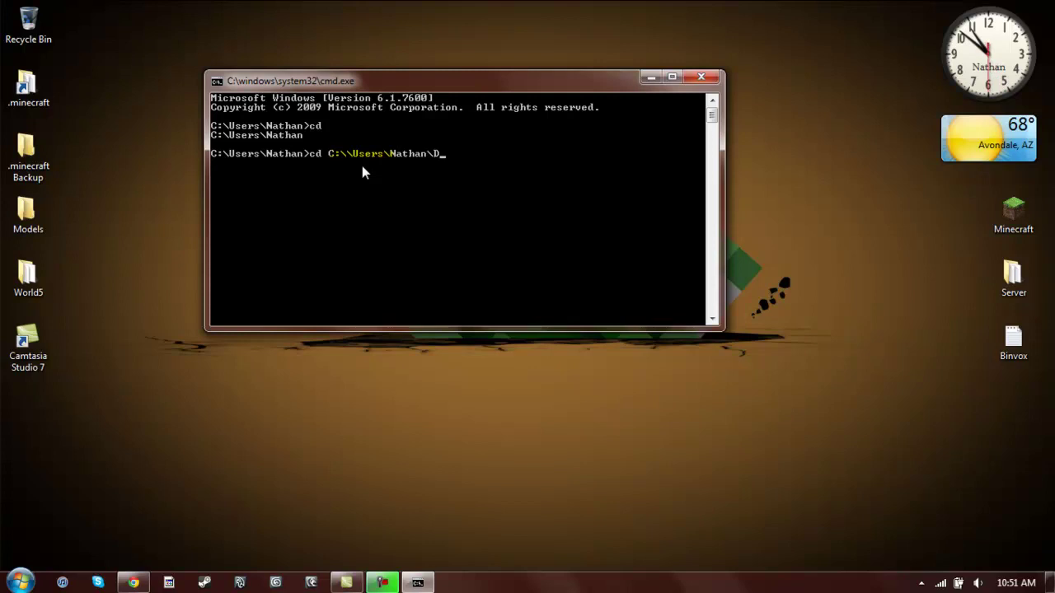
text(esktop\)
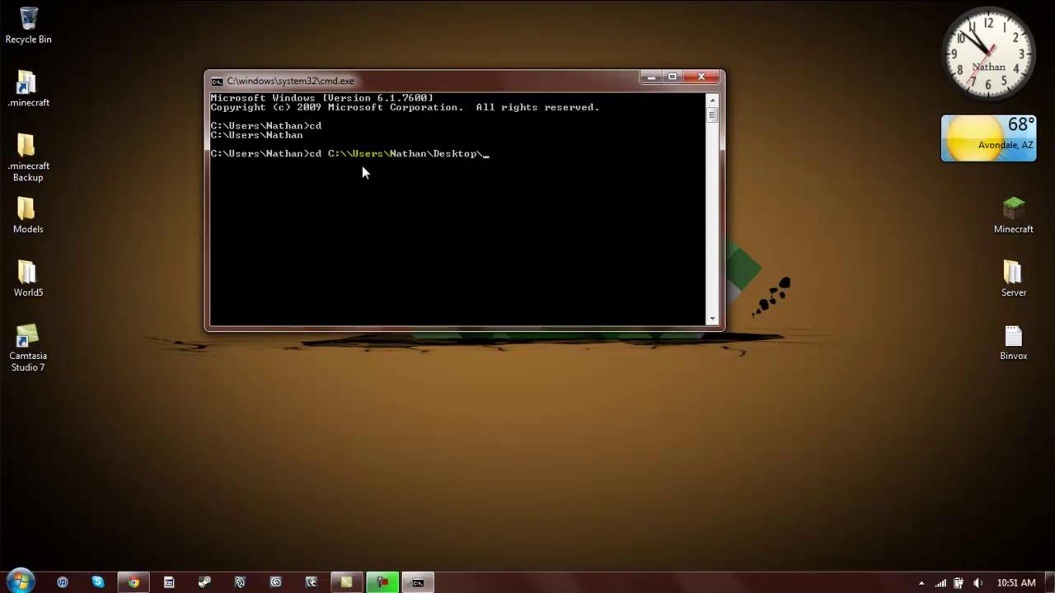
text(Bin Tutorial)
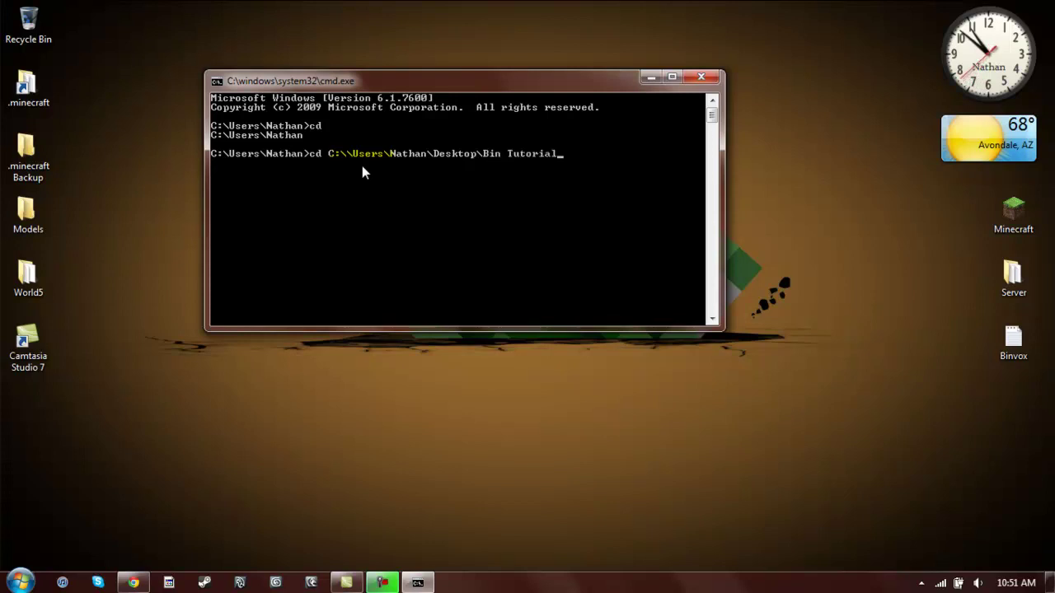
key(Return)
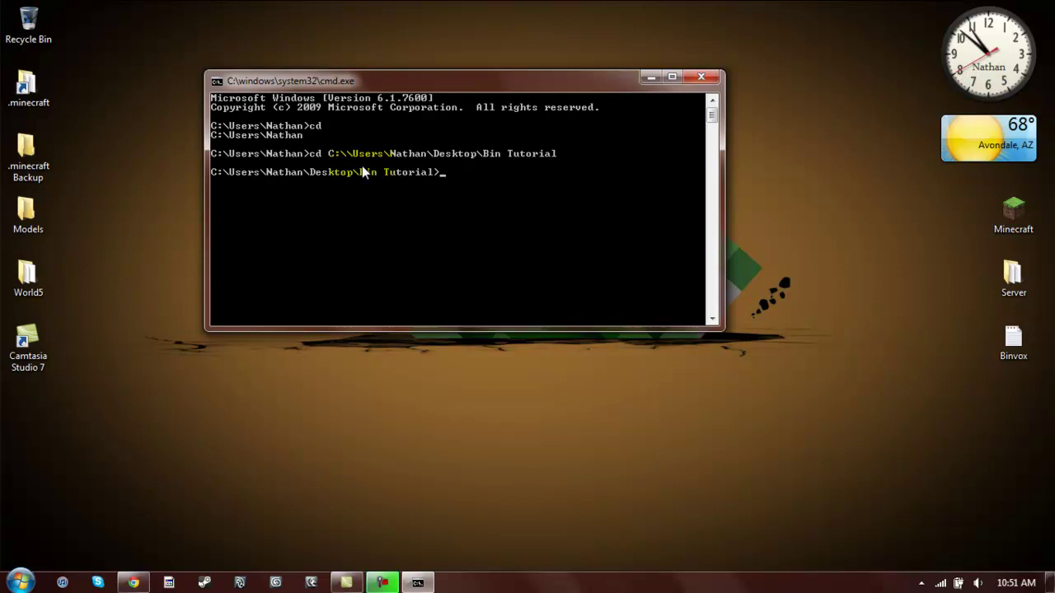
Type 'viewvox chair3.binvox' at the prompt.
text(viewvox chari)
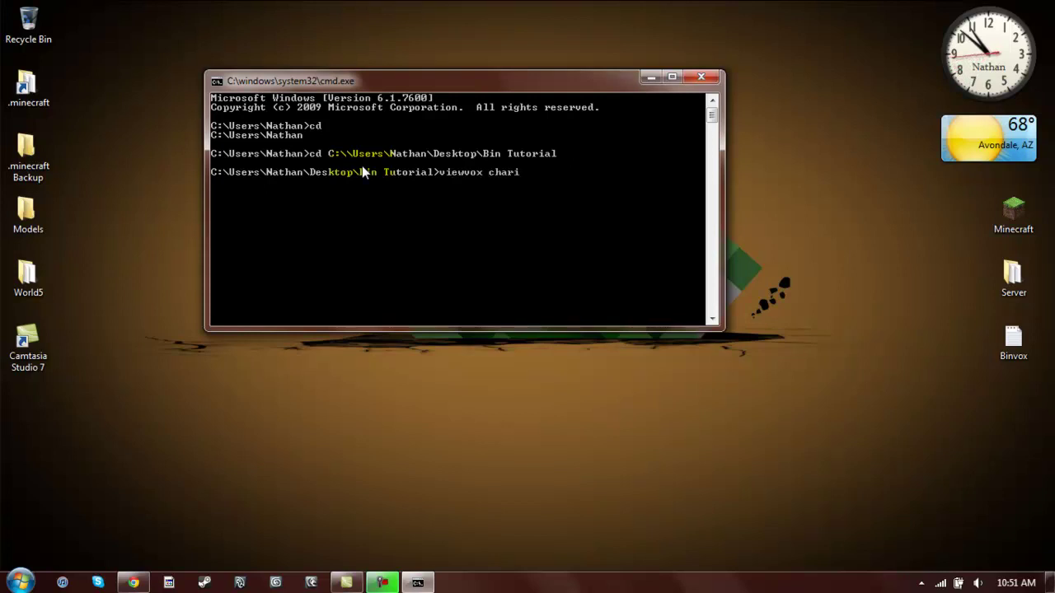
key(BackSpace)
key(BackSpace)
text(ir3.binvox)
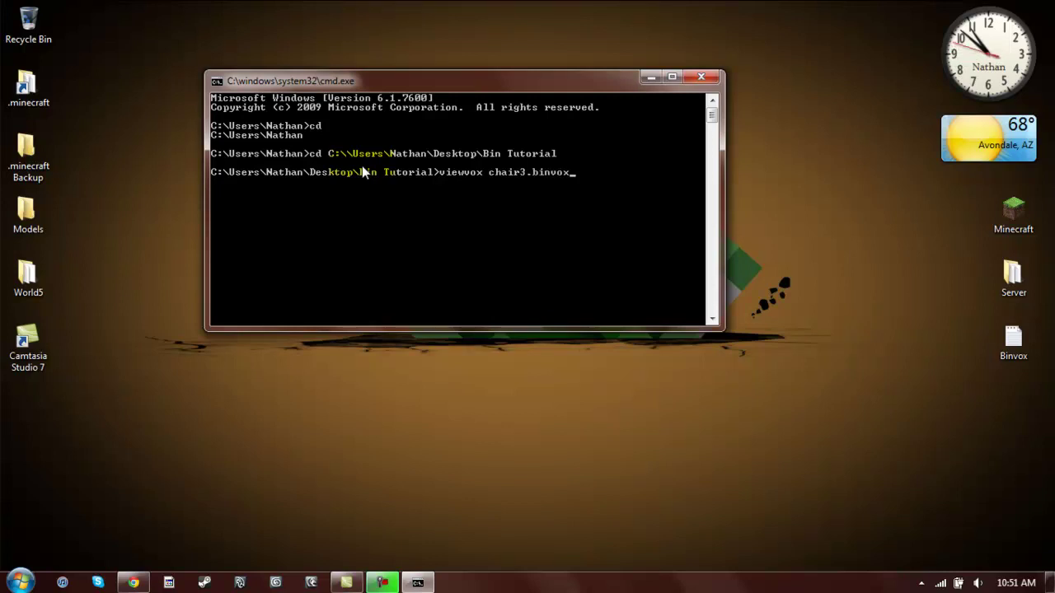
Open chair3.binvox in a maximized viewvox and orbit the chair to look down on it.
key(Return)
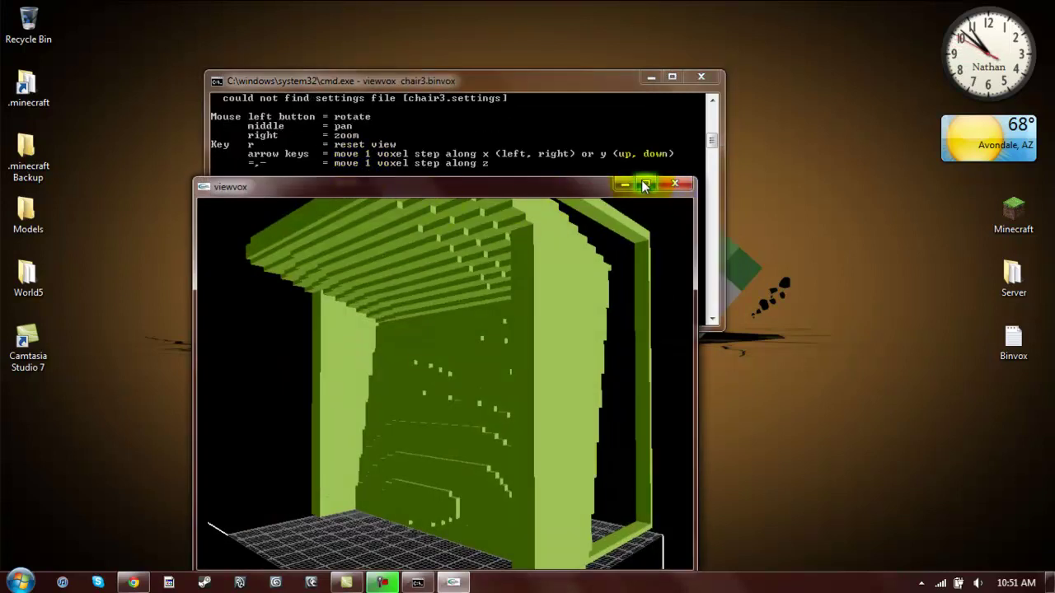
click(645, 183)
drag(463, 322, 511, 308)
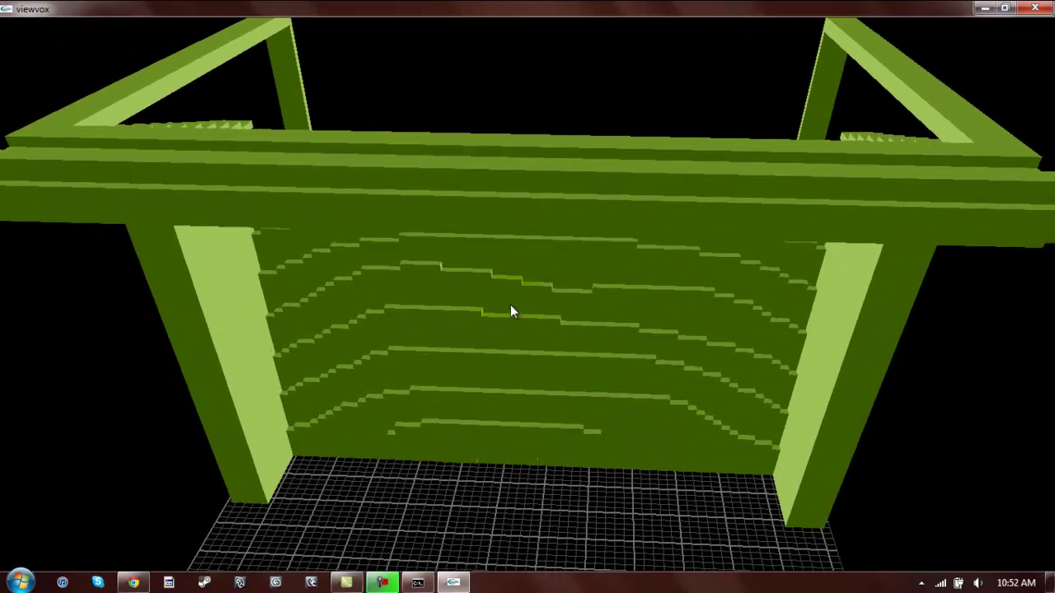
drag(511, 311, 580, 291)
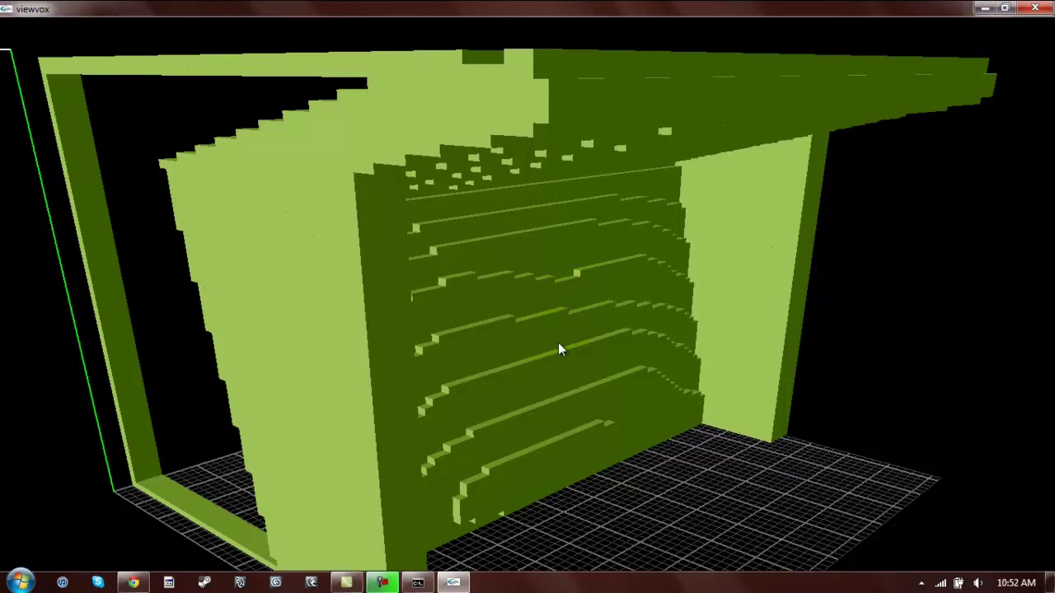
Restore the viewer window, rotate the chair to a side view, and close viewvox.
click(744, 189)
click(1005, 7)
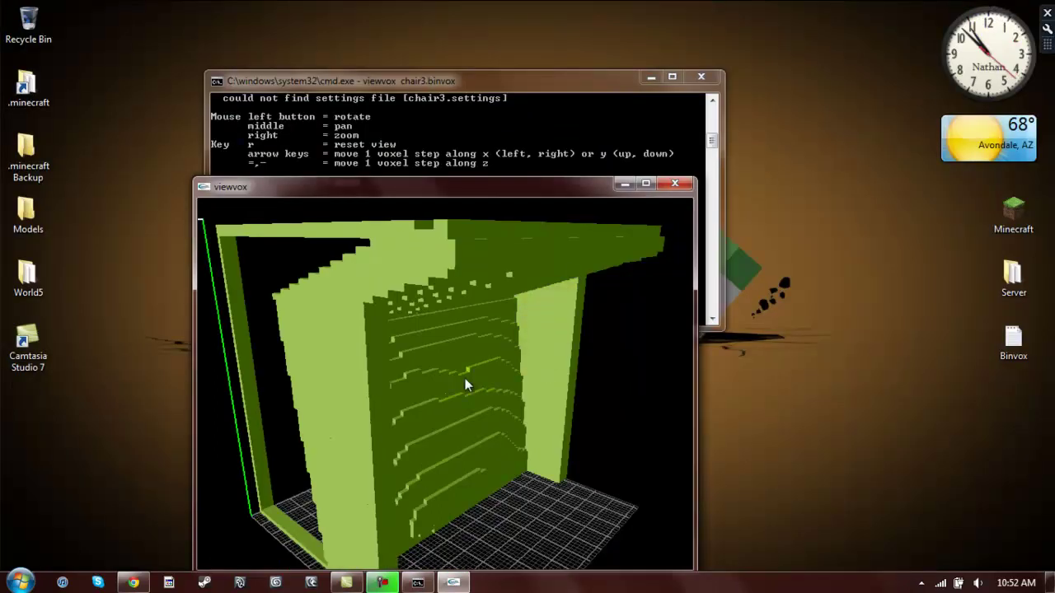
drag(465, 378, 606, 307)
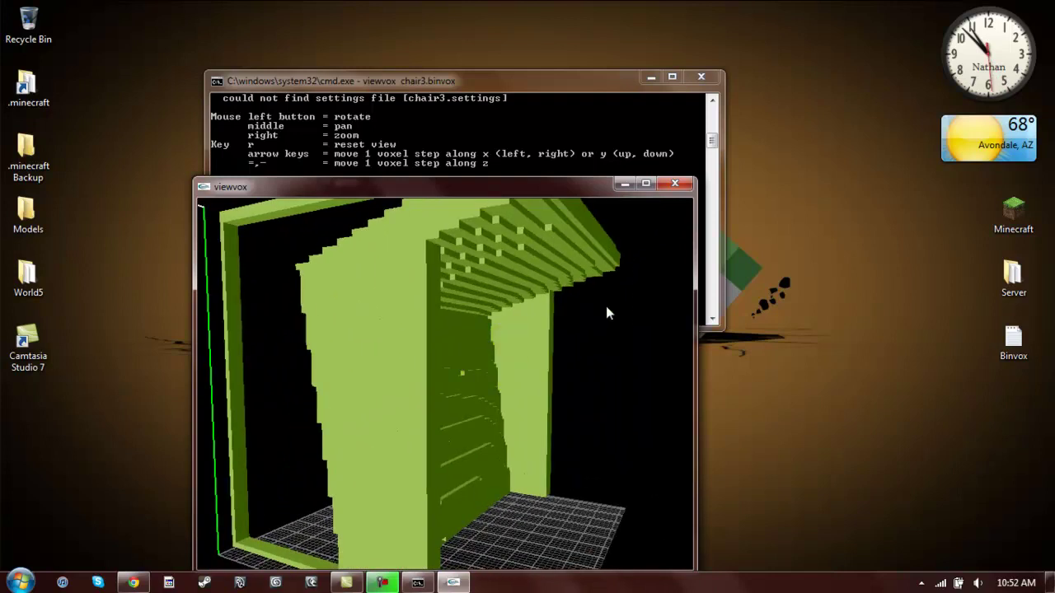
click(675, 185)
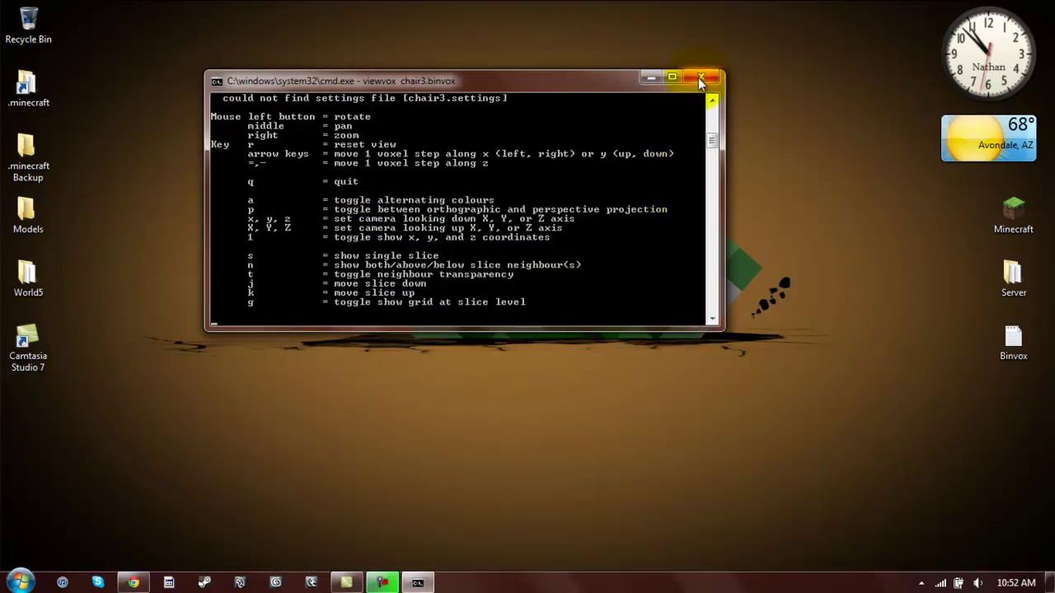